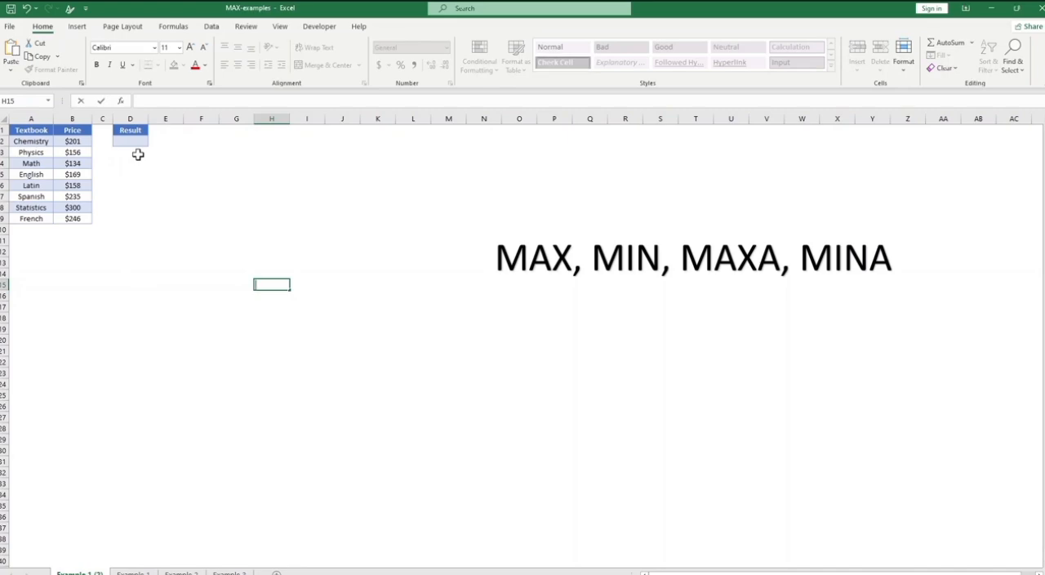
Step: Enter a MAX formula in cell D2 under Result to return the highest textbook price from B2:B9
click(143, 237)
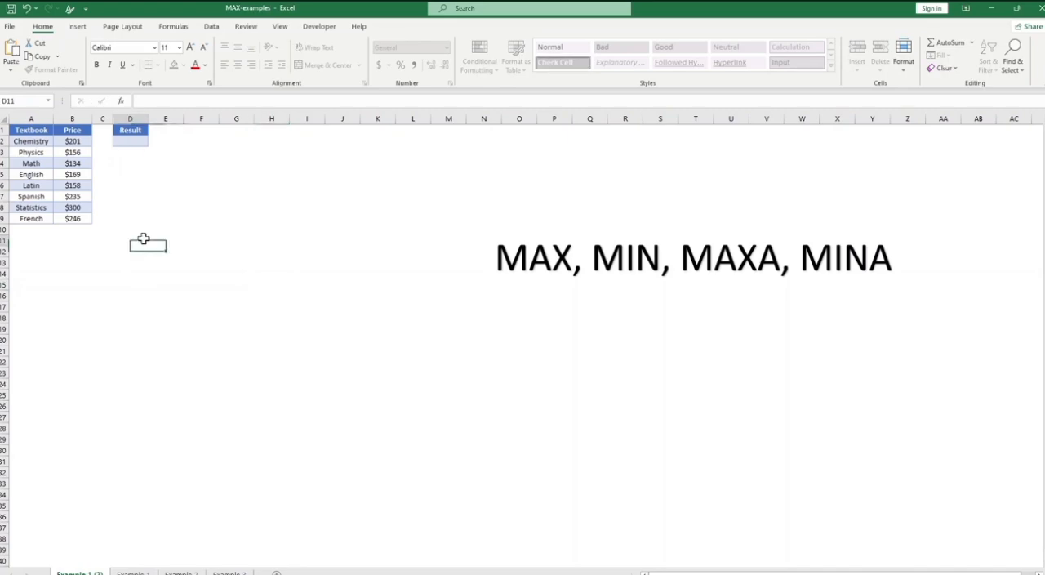
click(139, 209)
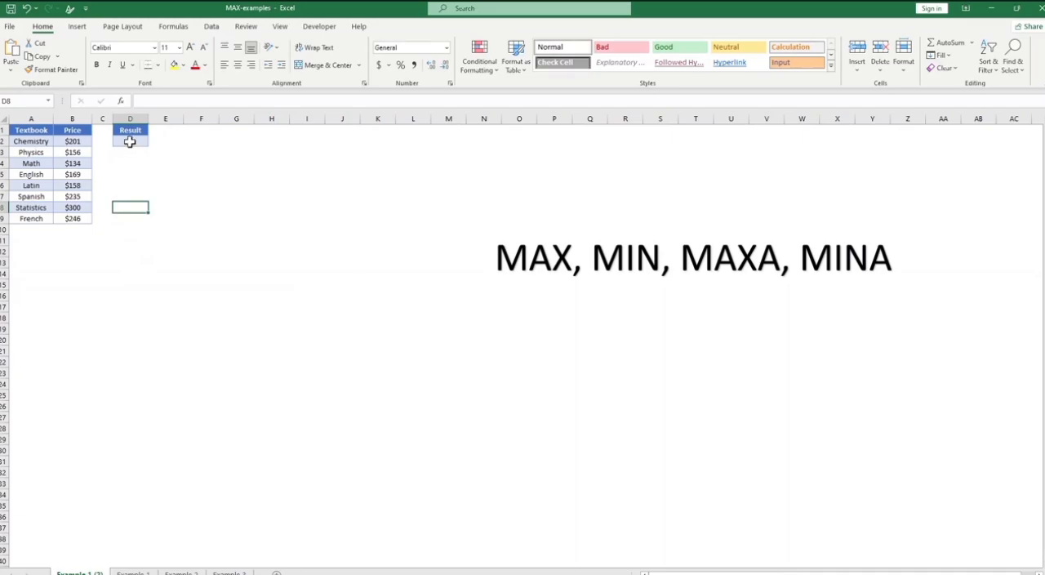
click(129, 143)
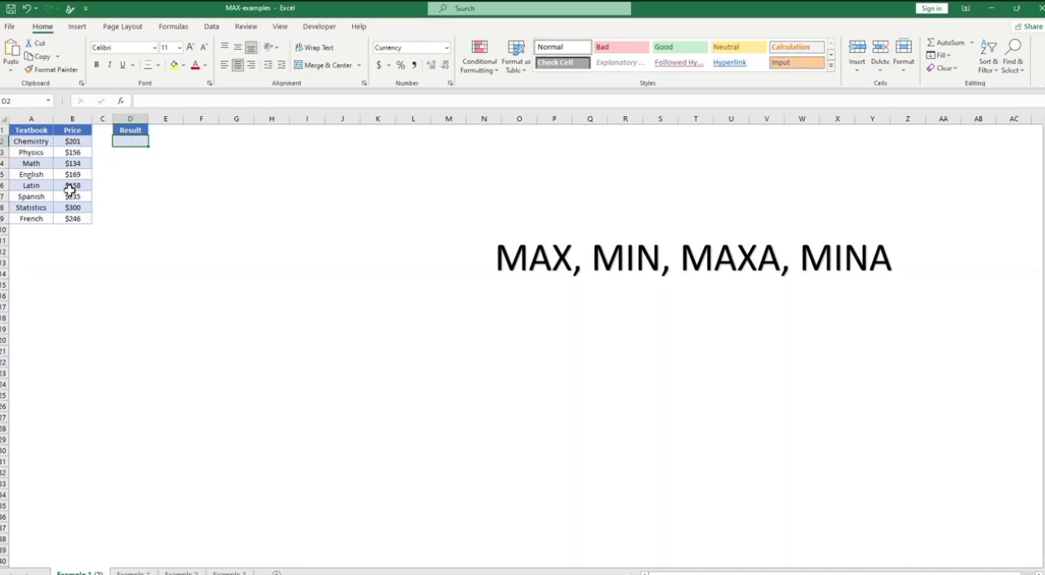
text(=)
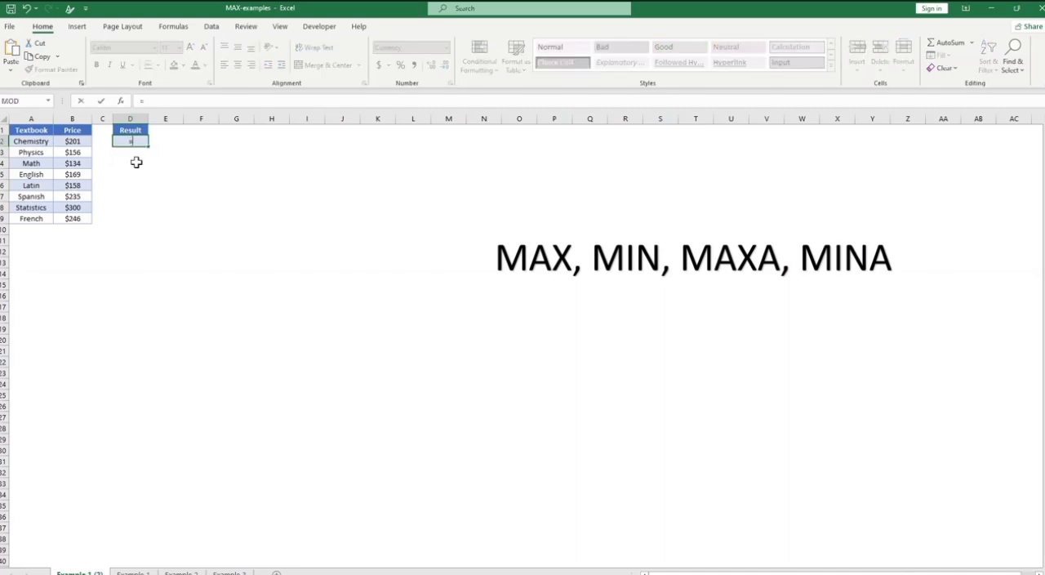
text(M)
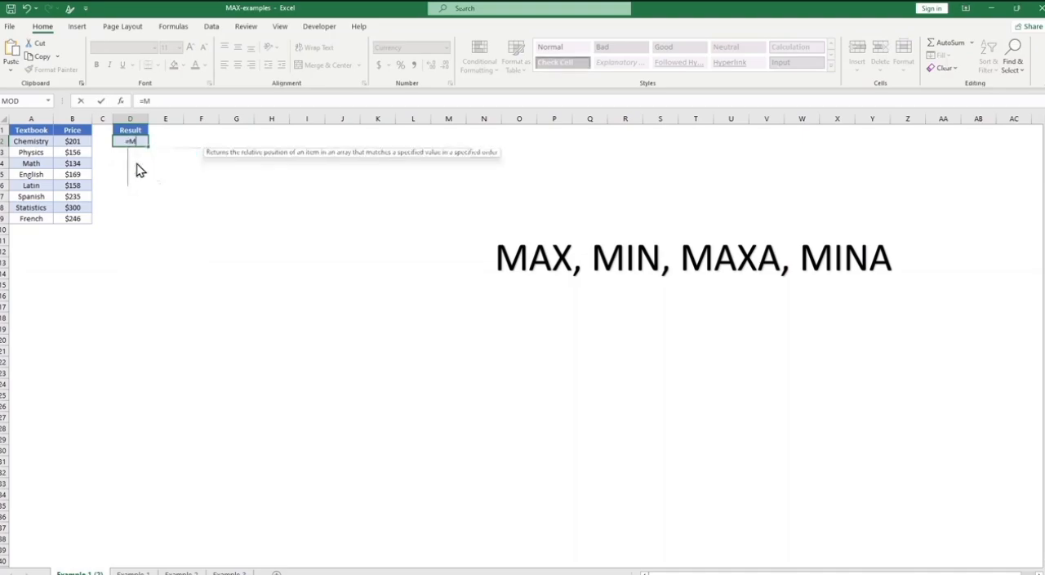
text(ax)
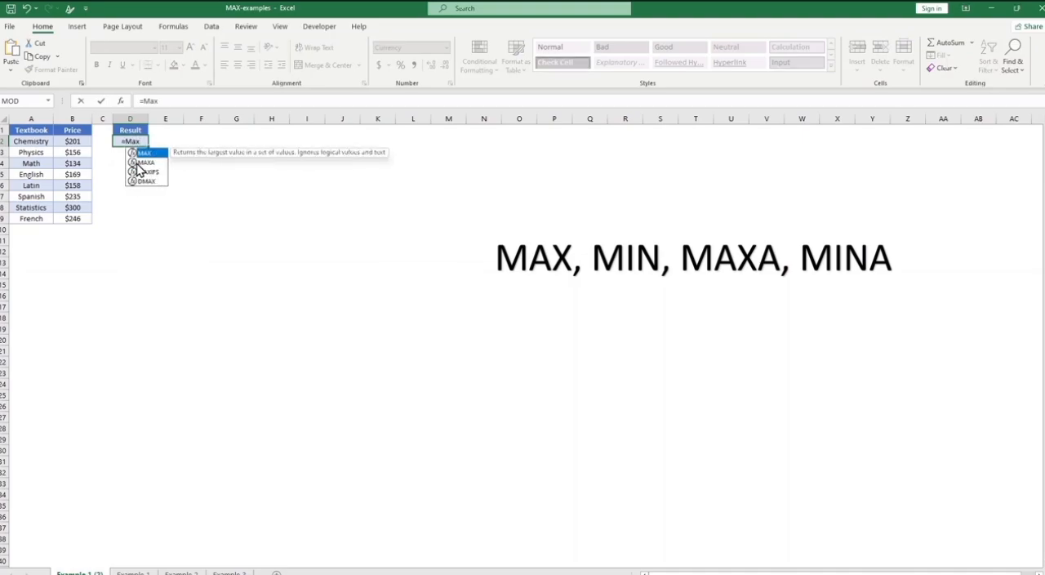
text(()
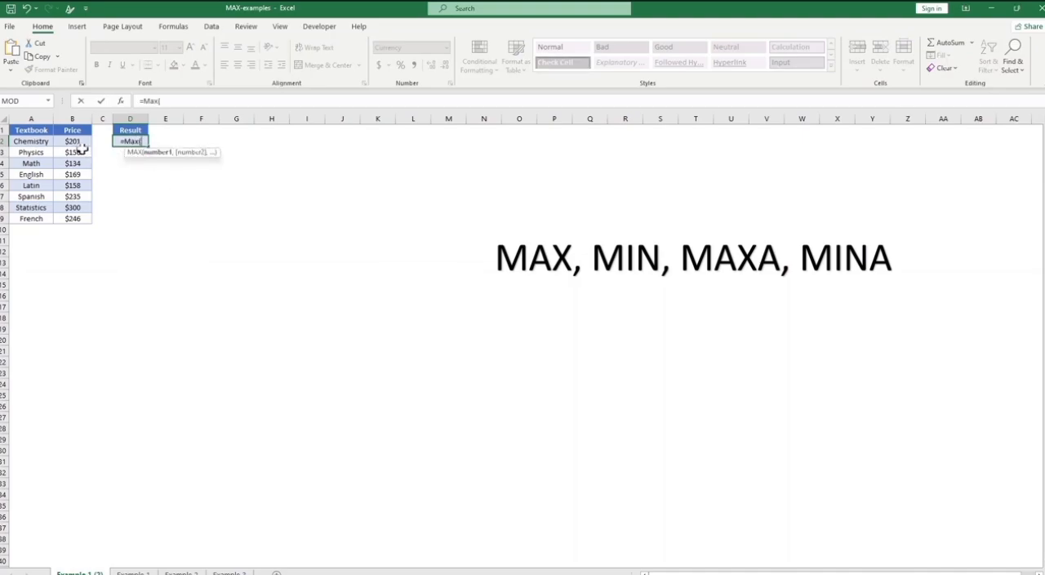
drag(76, 142, 88, 221)
text())
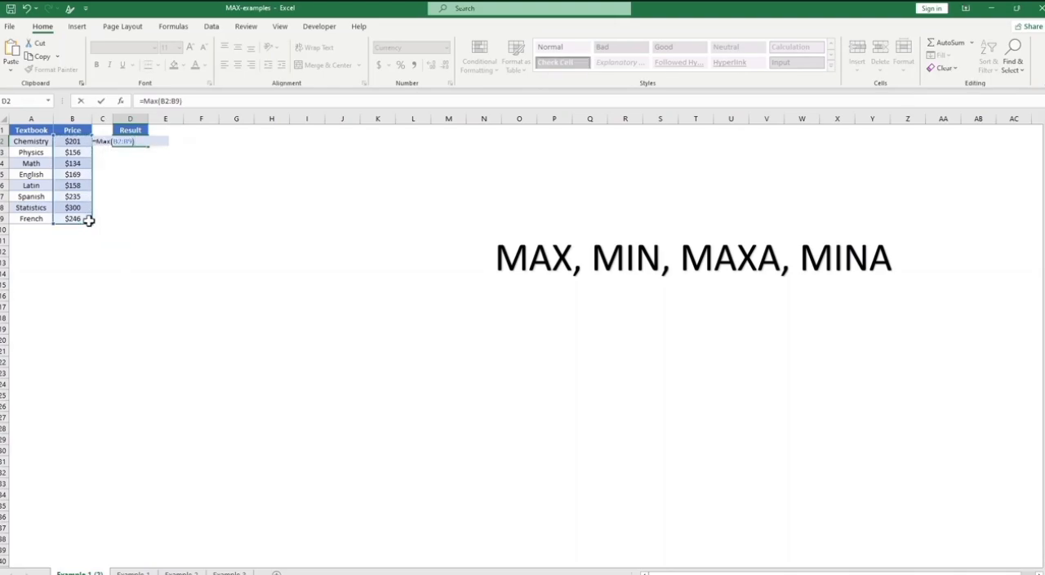
key(Return)
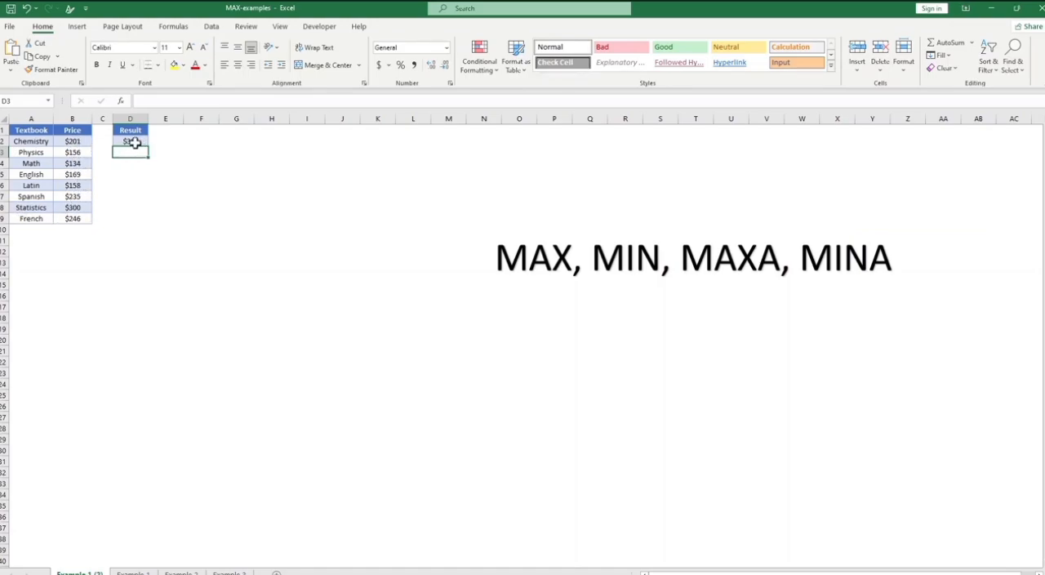
click(150, 181)
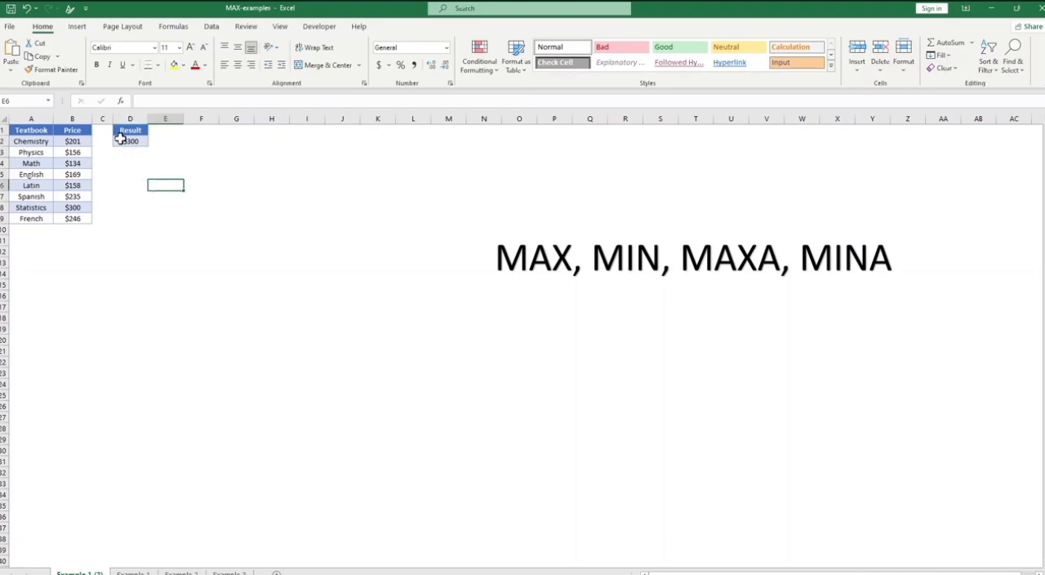
click(121, 140)
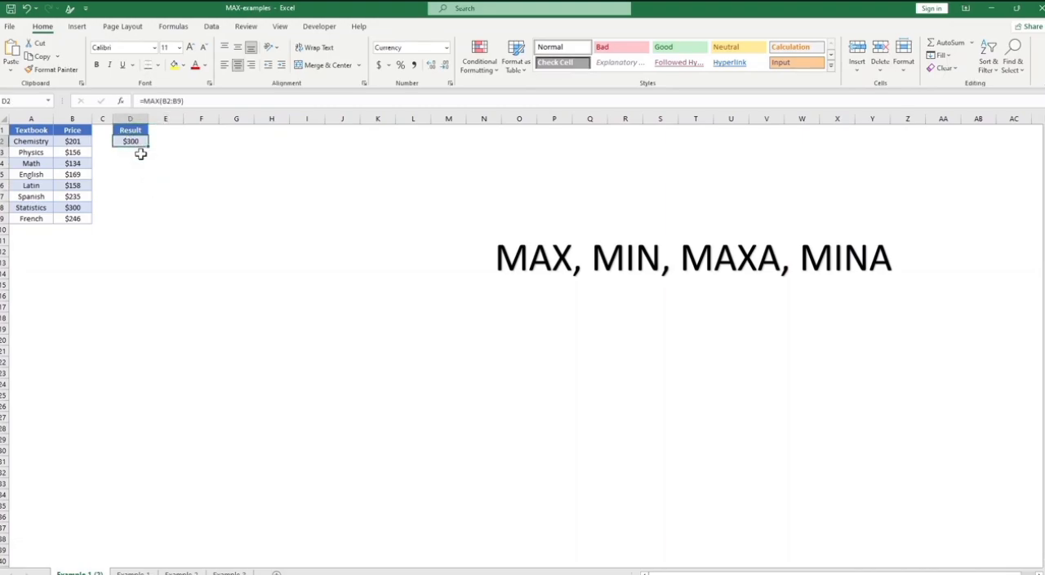
Step: Enter a MIN formula in cell E2 to return the lowest textbook price from B2:B9
click(166, 141)
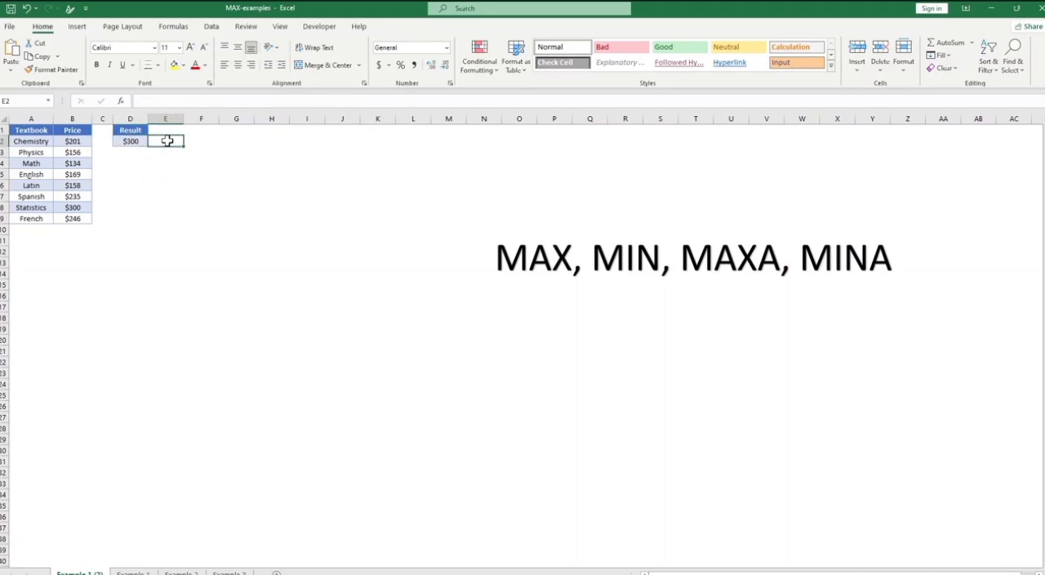
text(=)
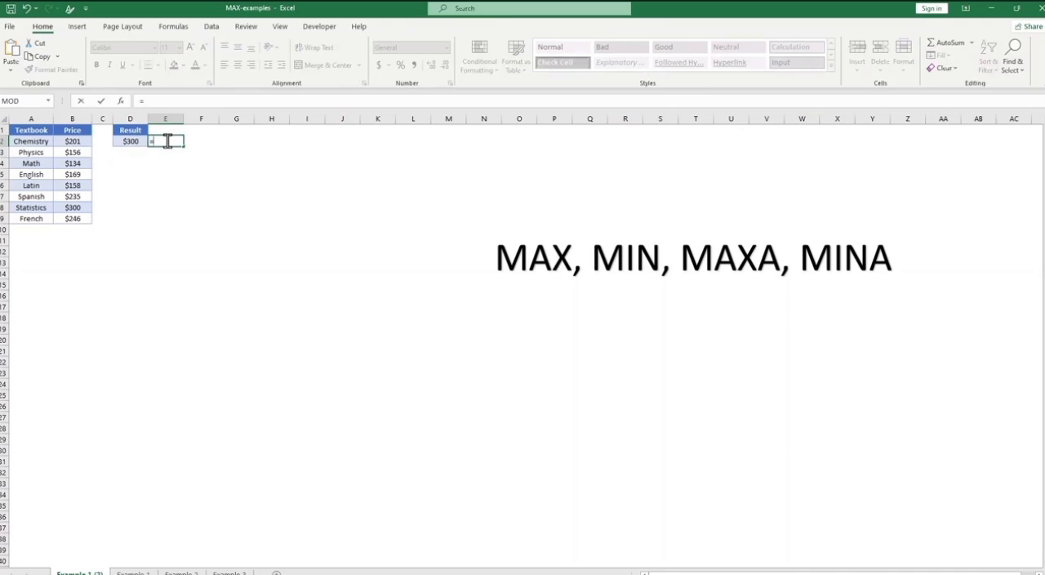
text(MIN)
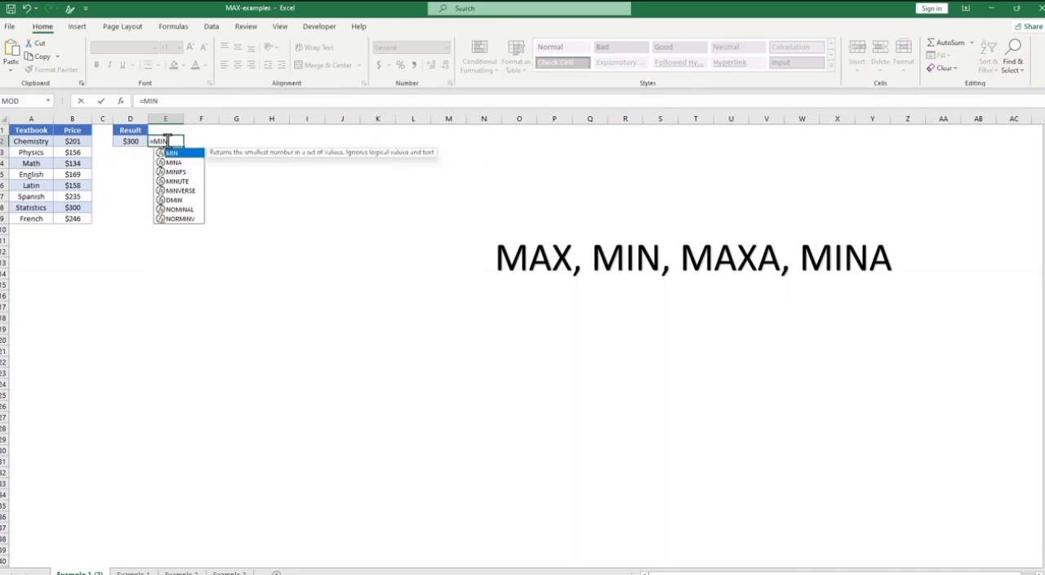
text(()
drag(75, 142, 78, 215)
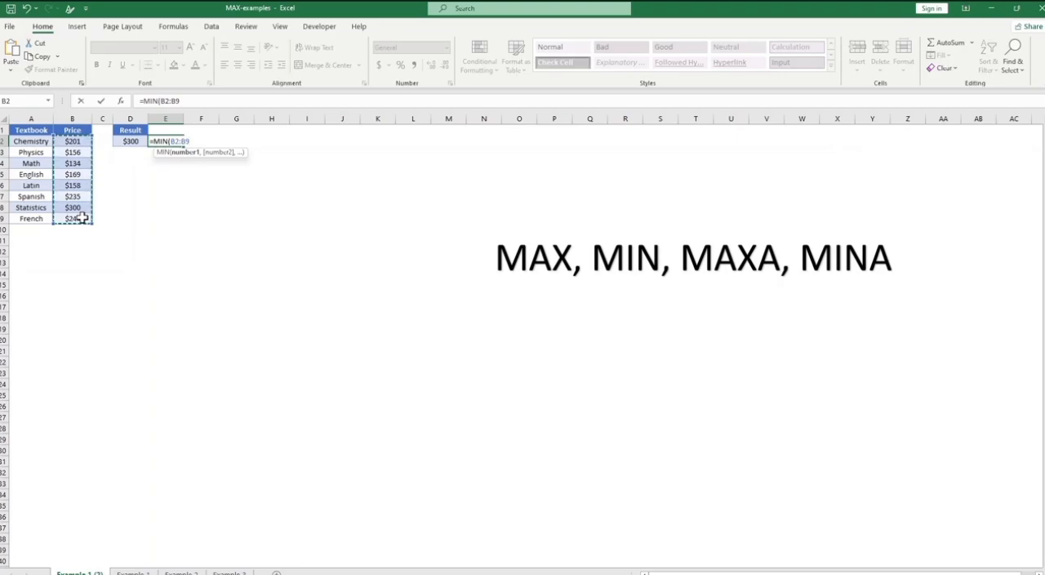
text())
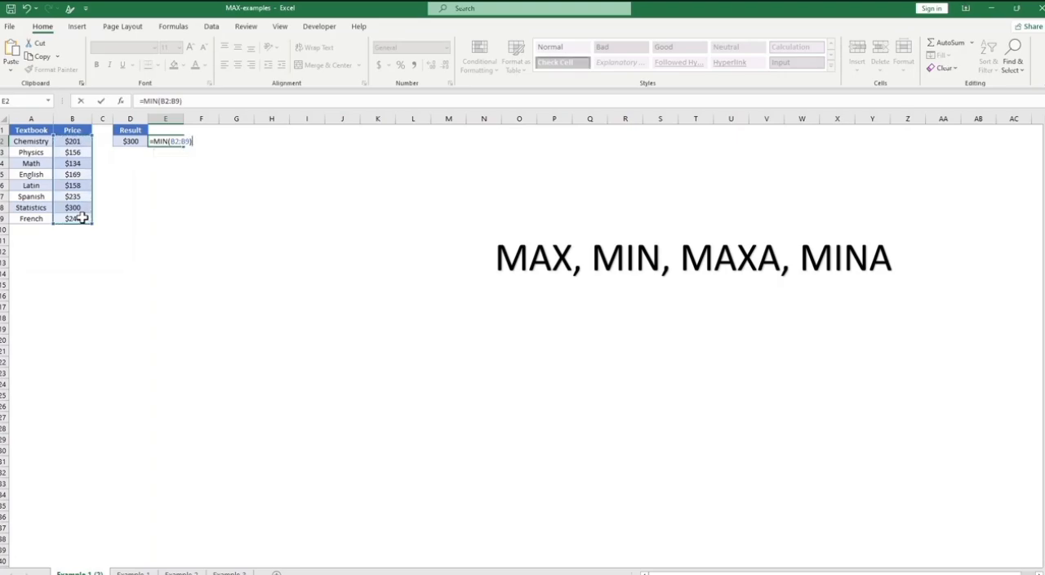
key(Return)
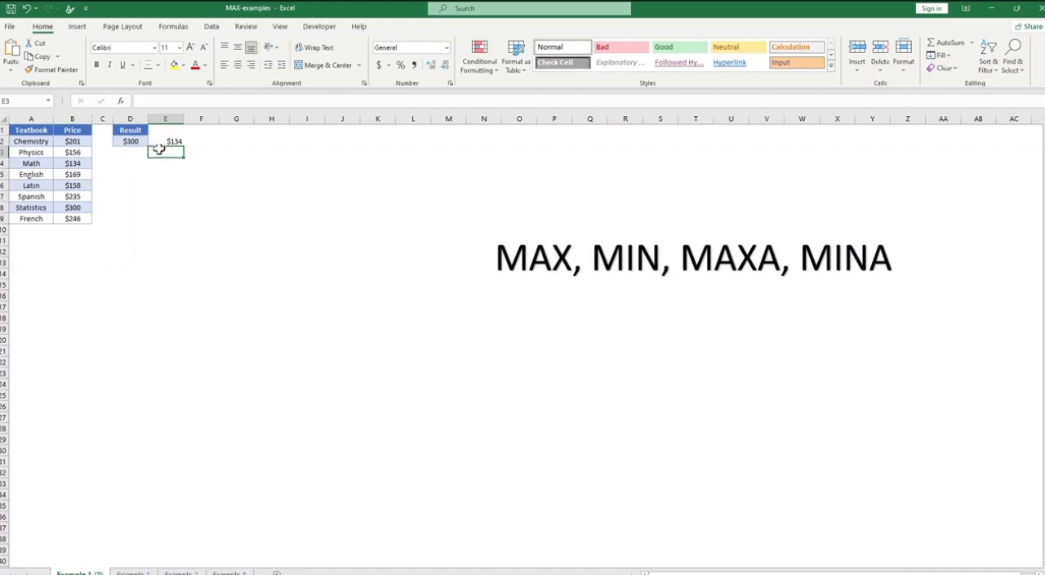
click(78, 163)
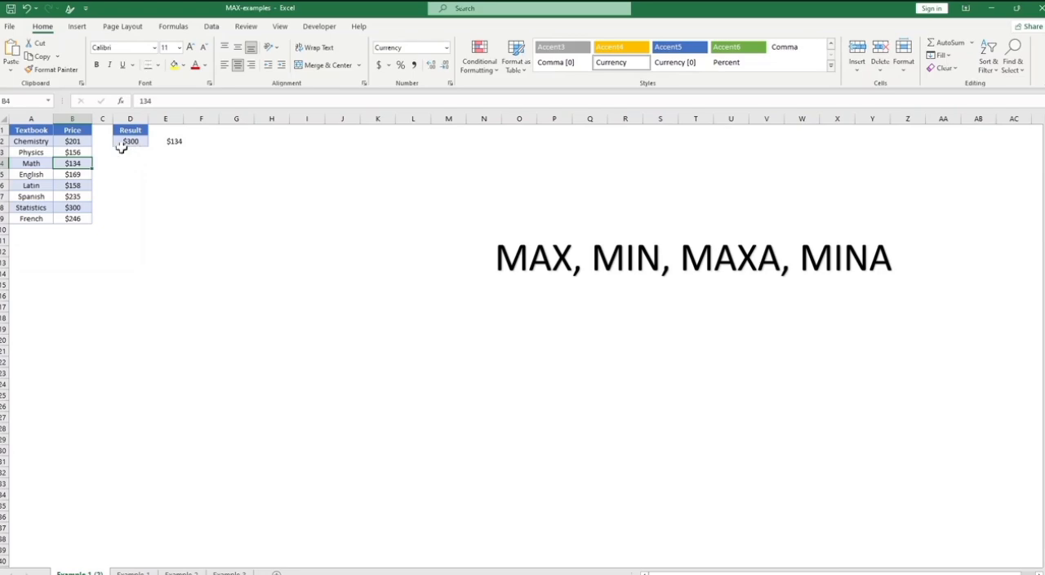
click(169, 143)
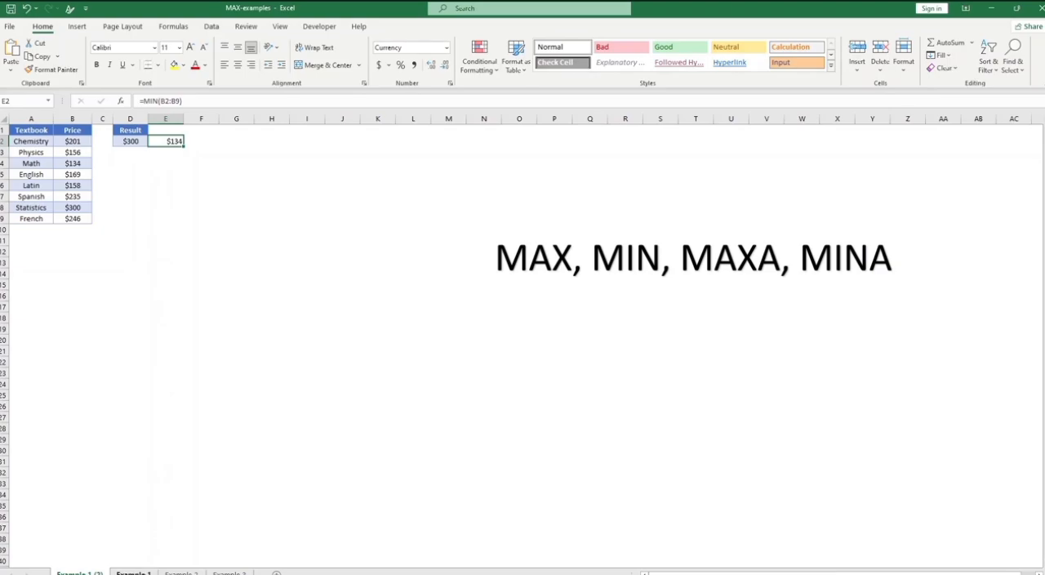
Step: Switch to the Example 1 sheet and clear the existing Highest GPD result in cell E2
click(133, 573)
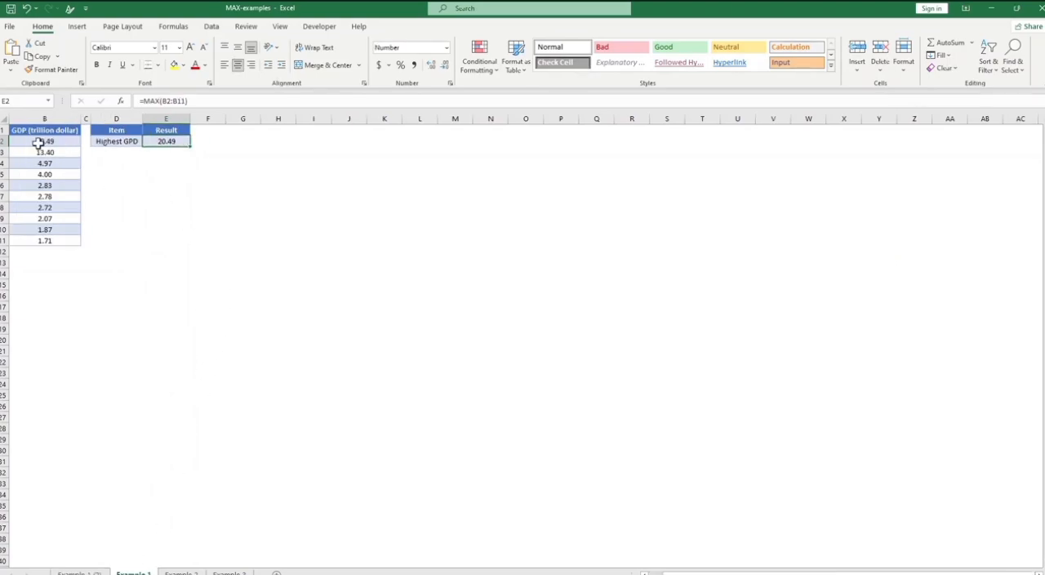
click(145, 179)
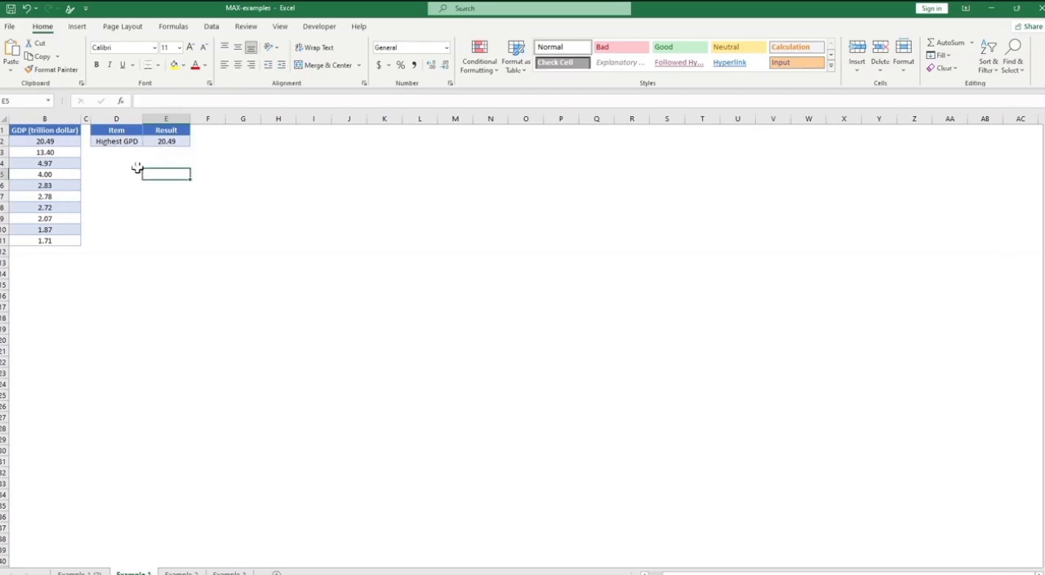
click(167, 142)
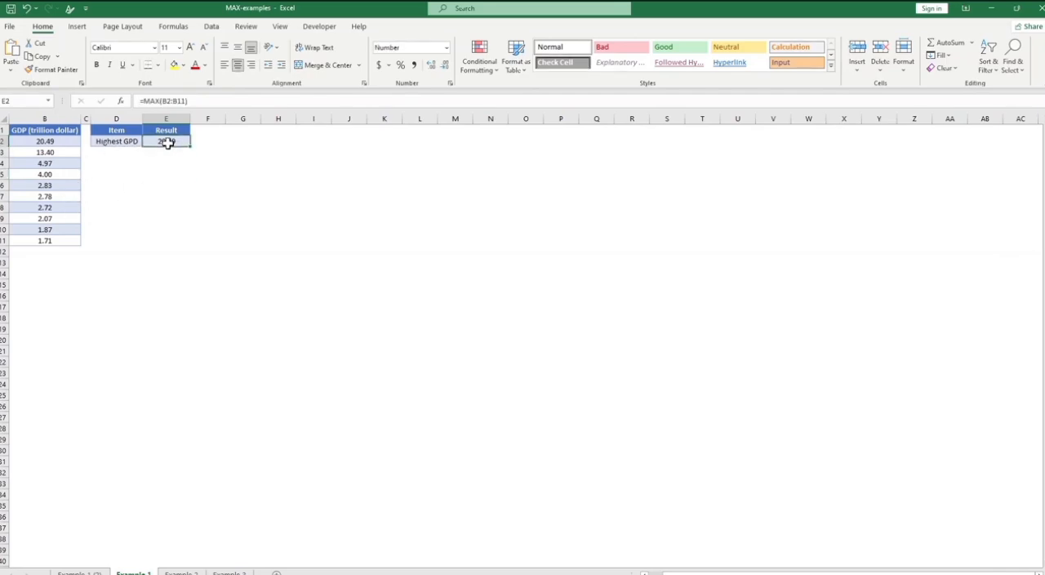
key(Delete)
Step: Add the label "Smallest GPD" in cell D3, below Highest GPD
click(120, 154)
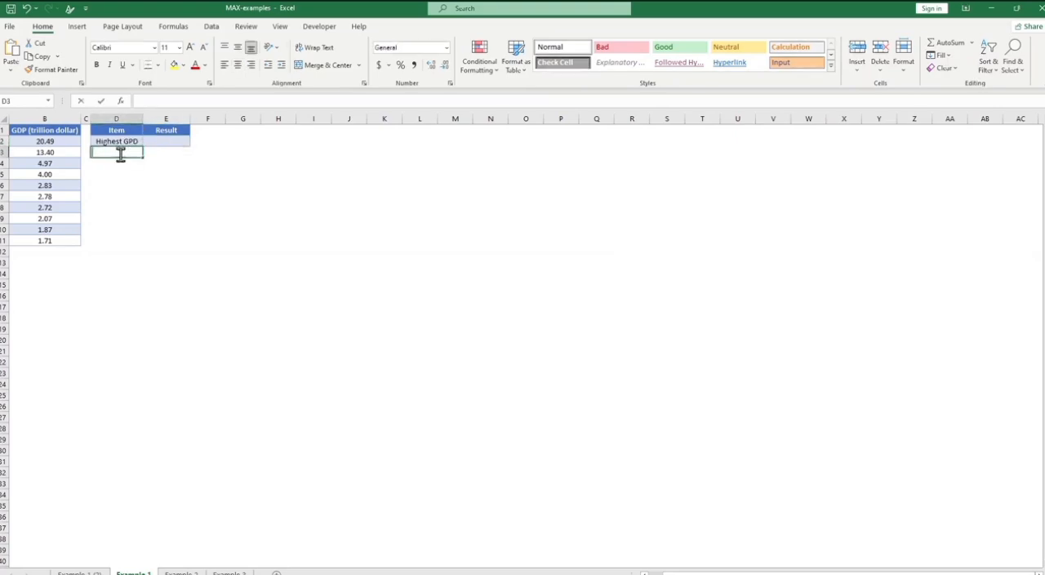
text(Smallest GPD)
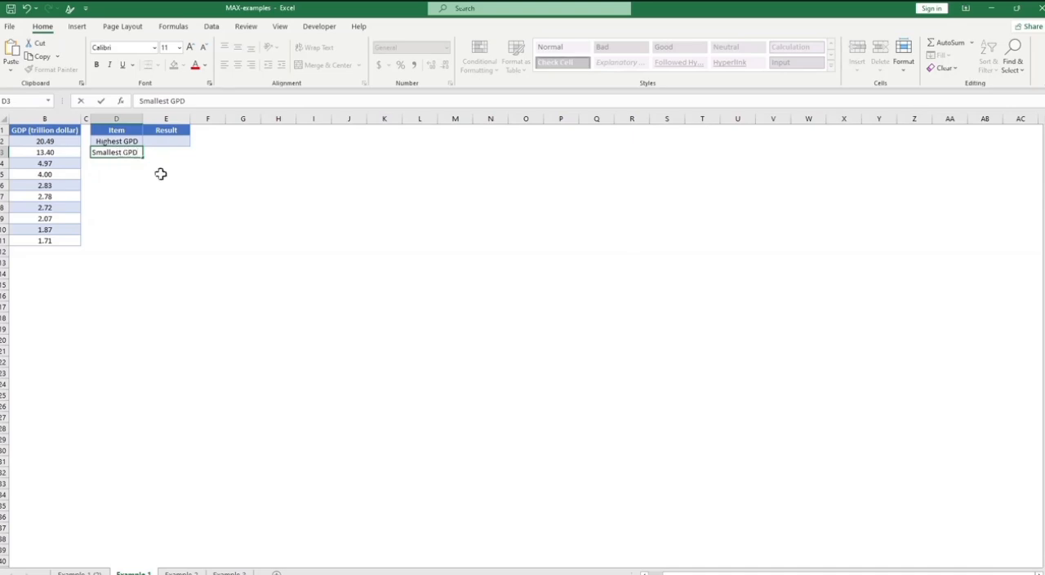
click(202, 196)
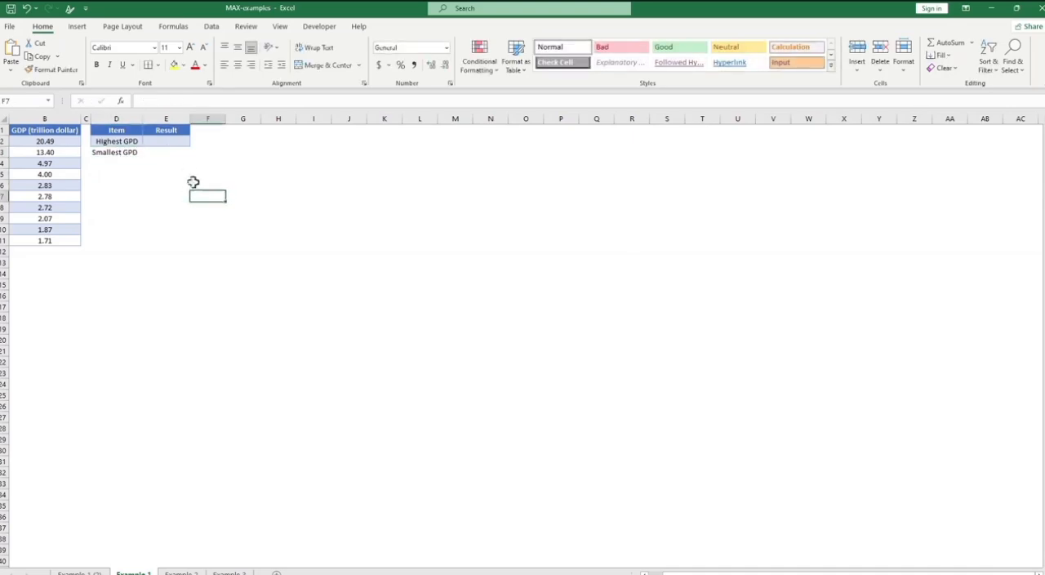
Step: Enter =MAX(B2:B11) in cell E2 as the Highest GPD result
click(168, 142)
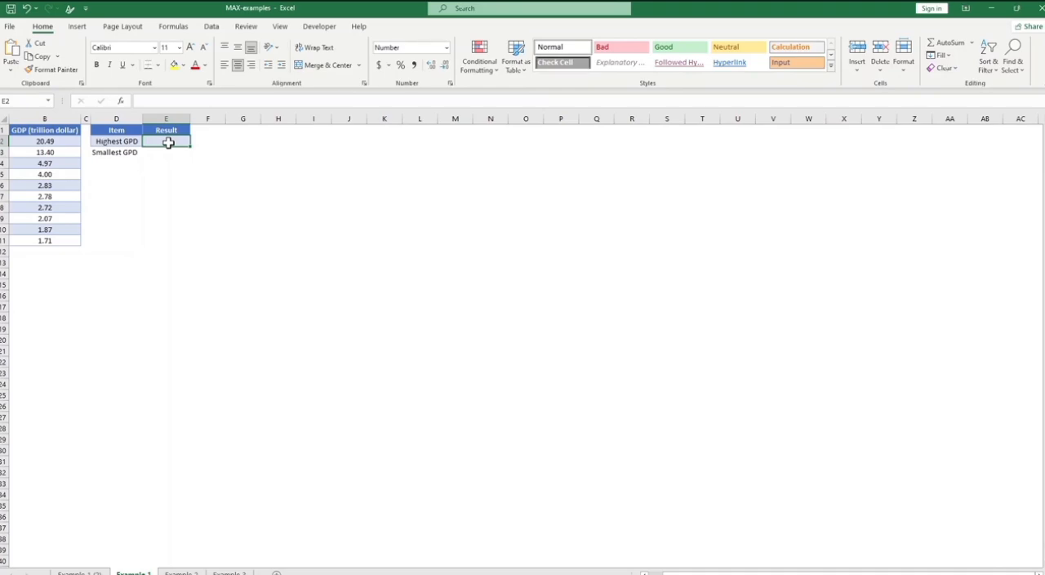
text(=)
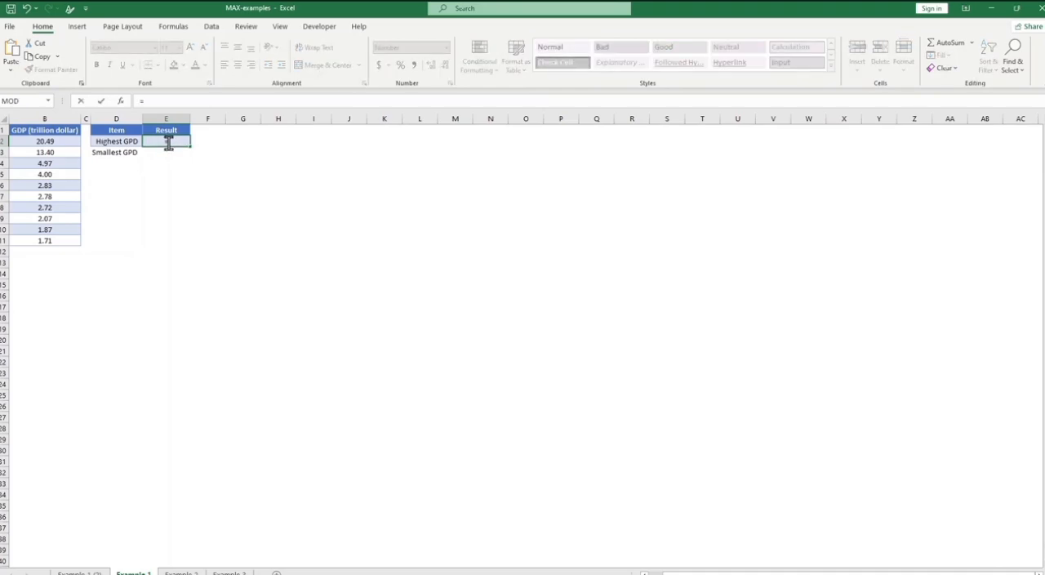
text(MAX)
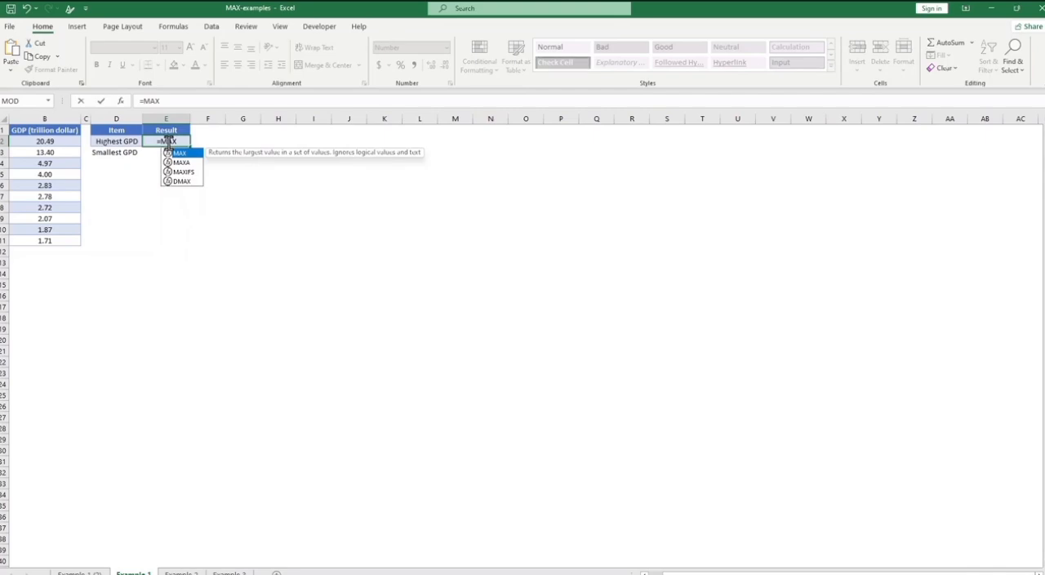
text(()
drag(63, 142, 66, 238)
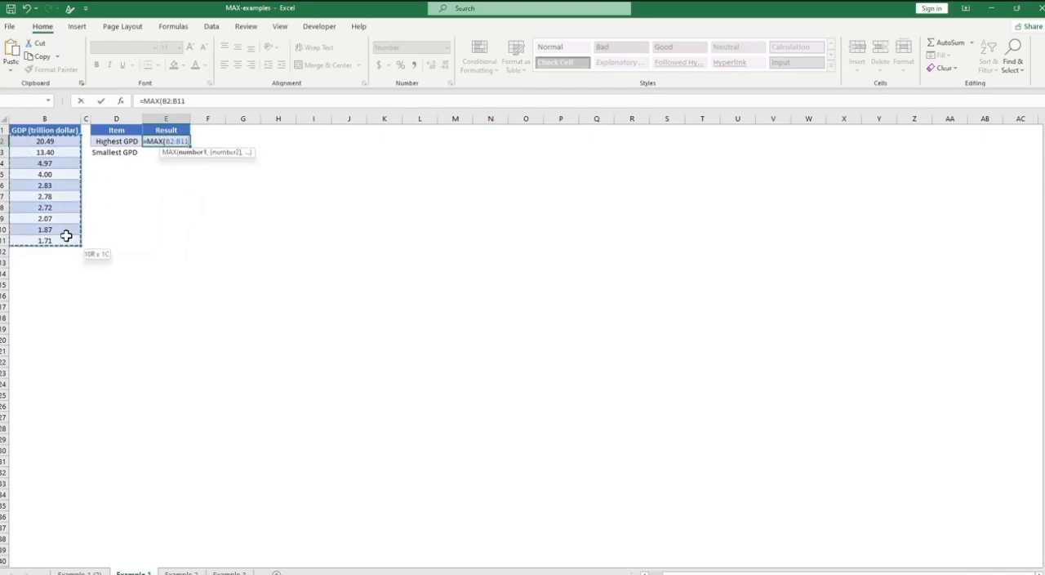
text())
key(Return)
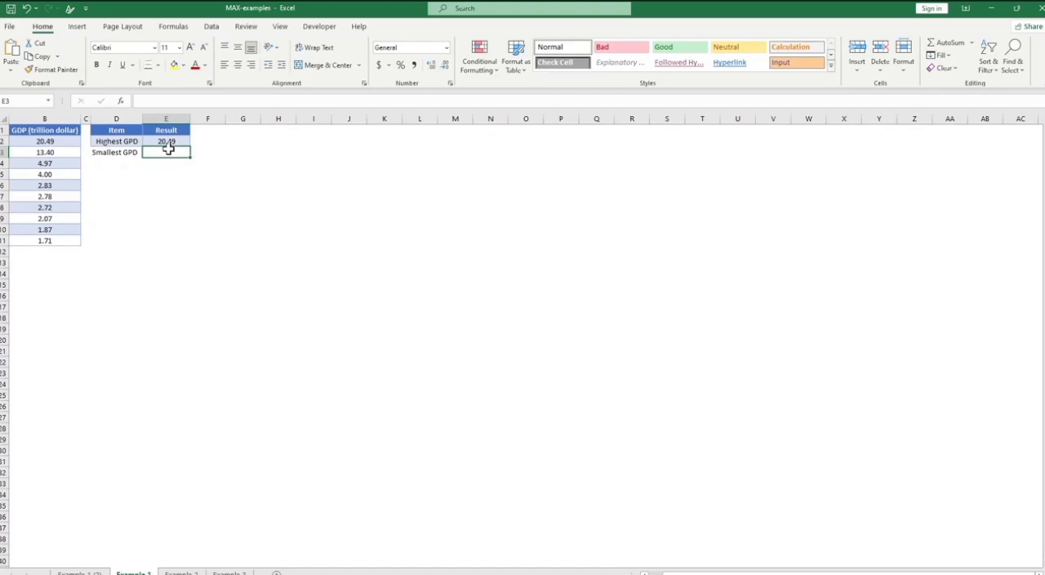
Step: Enter =MIN(B2:B11) in cell E3 as the Smallest GPD result
text(=MIN()
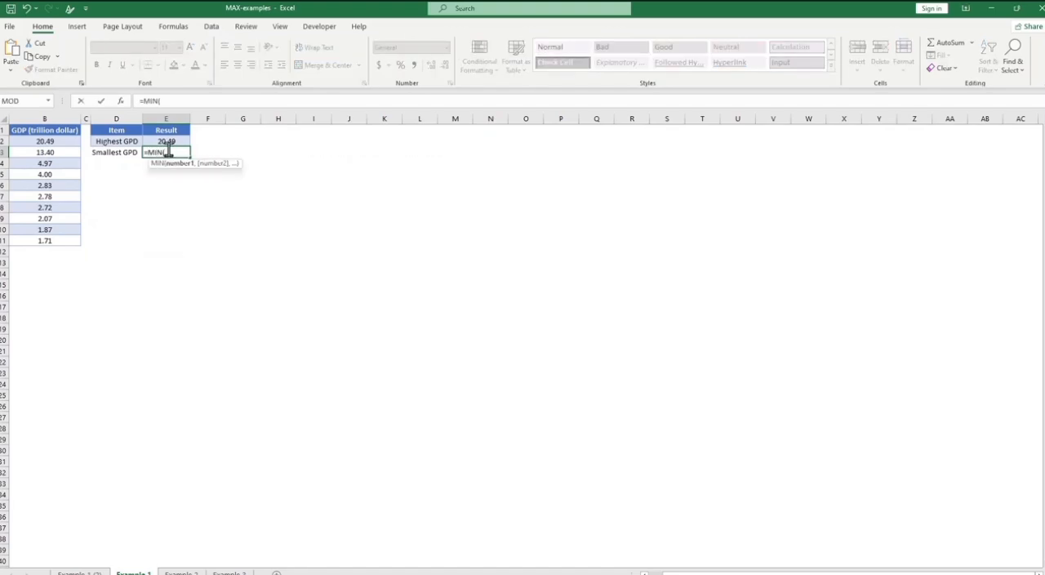
drag(65, 144, 68, 241)
text())
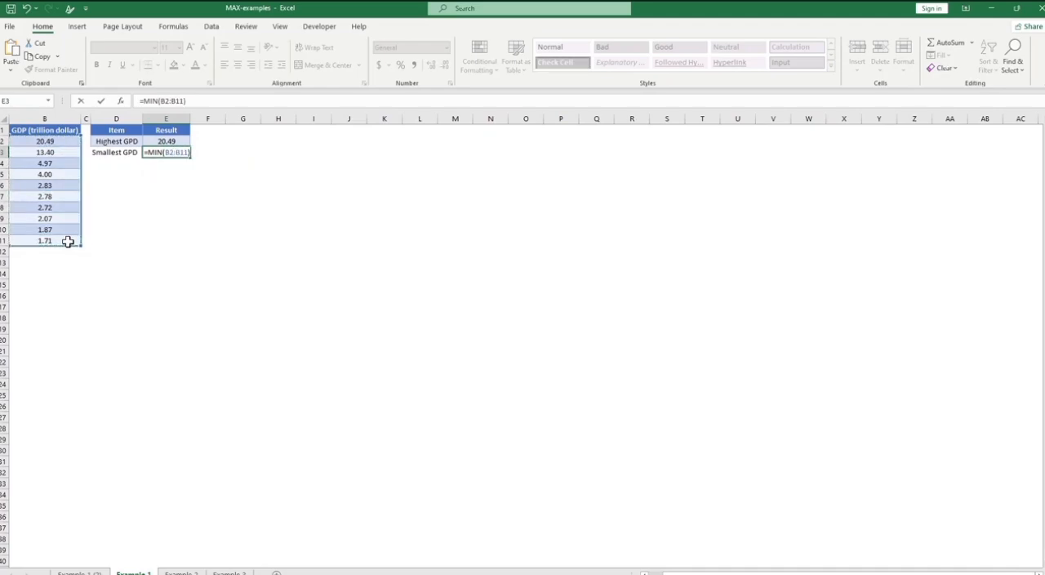
key(Return)
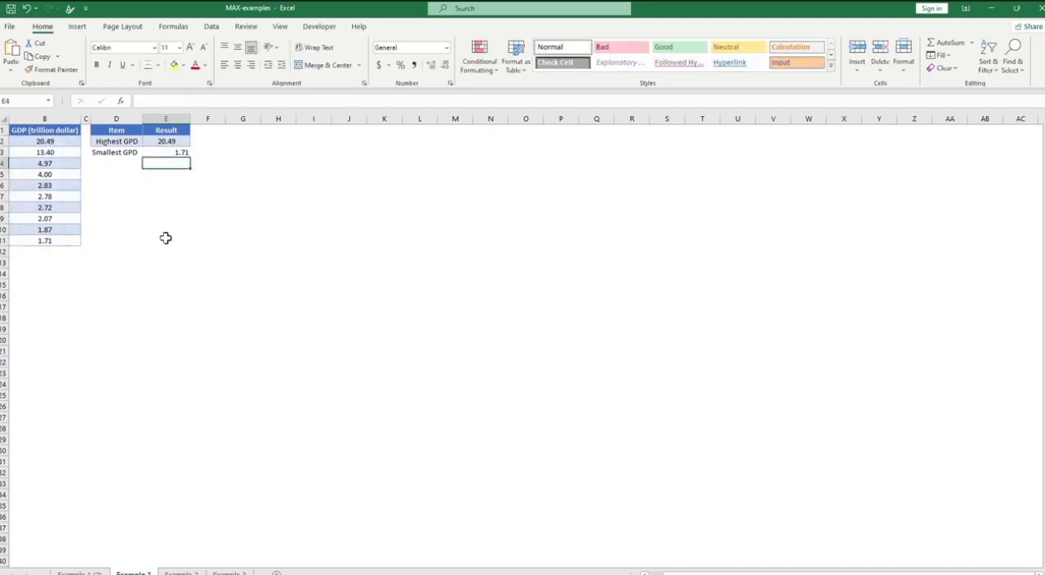
click(172, 142)
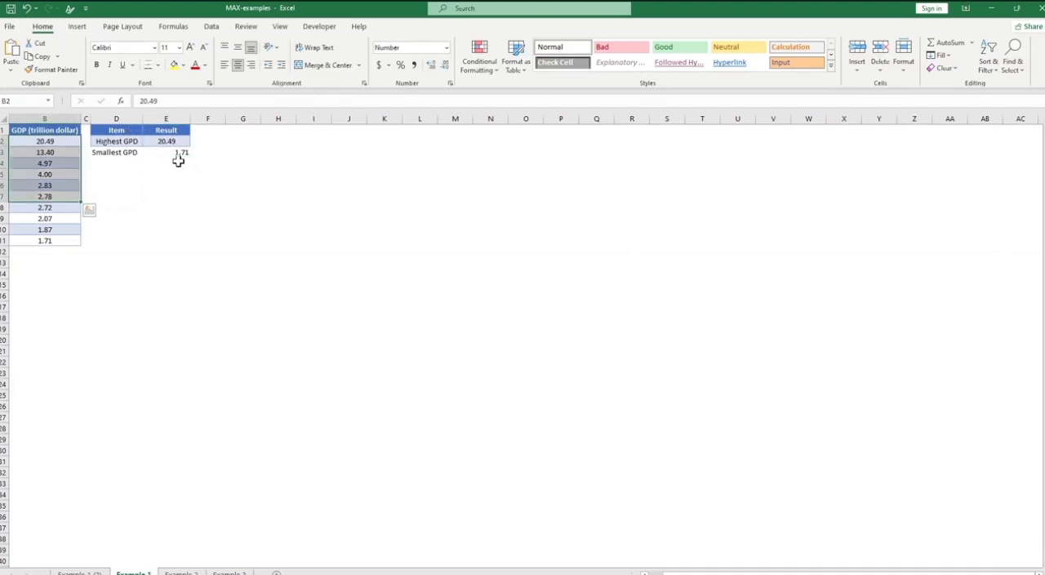
click(261, 196)
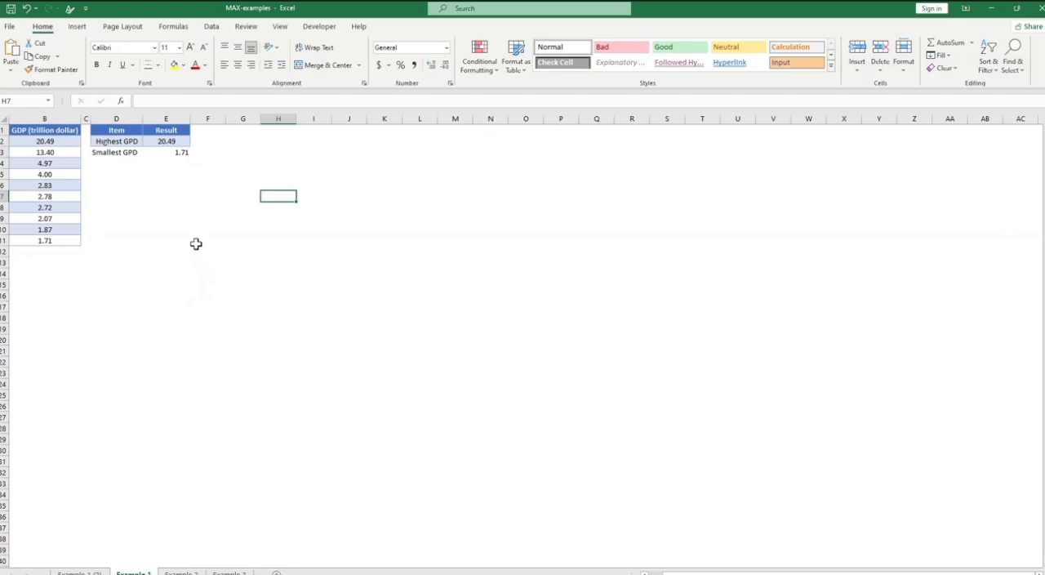
Step: Switch to the Example 2 sheet and clear the existing Highest GPD result in cell E2
click(193, 572)
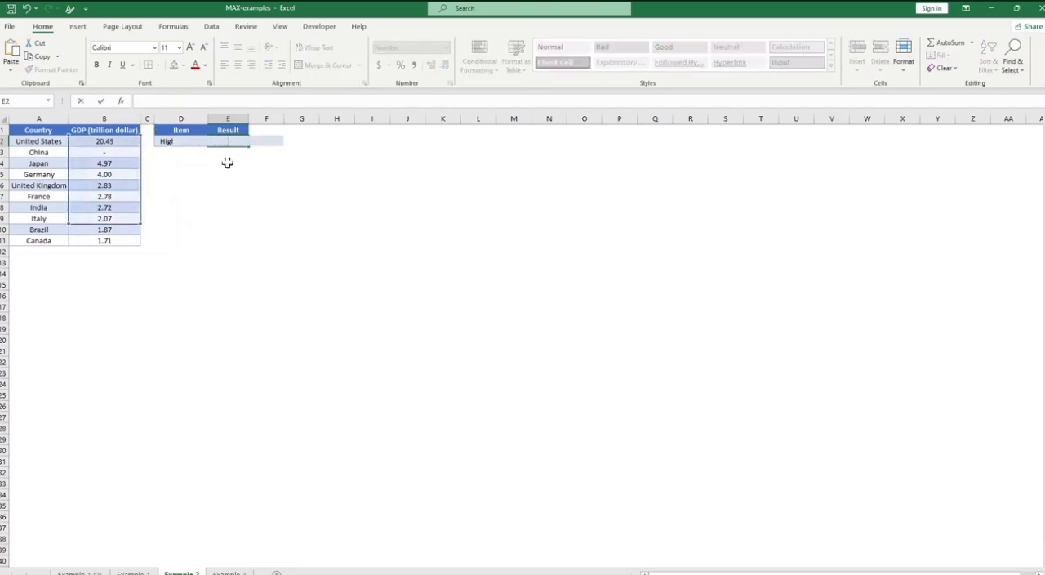
click(238, 194)
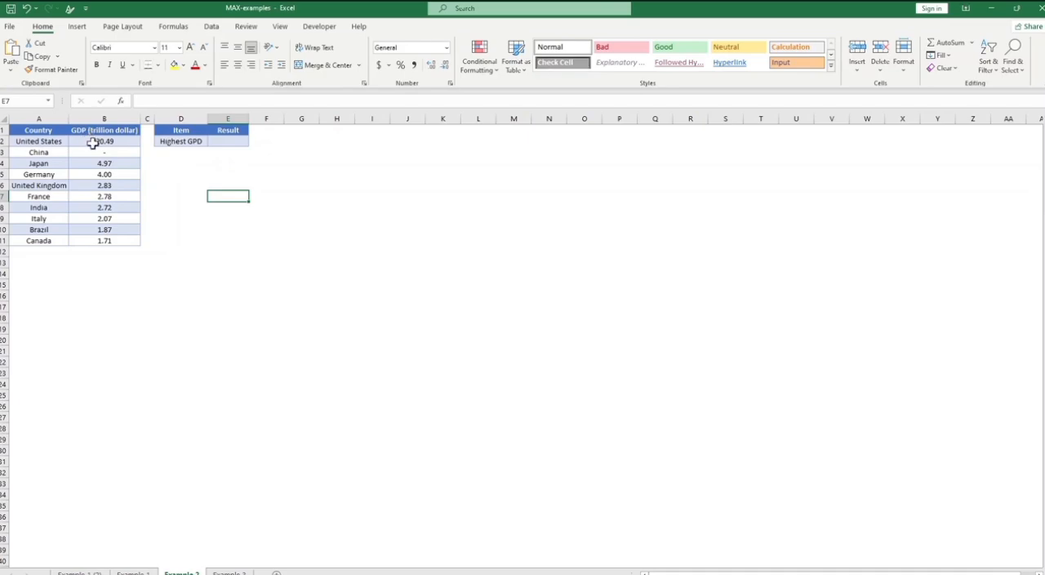
drag(117, 143, 122, 243)
click(108, 263)
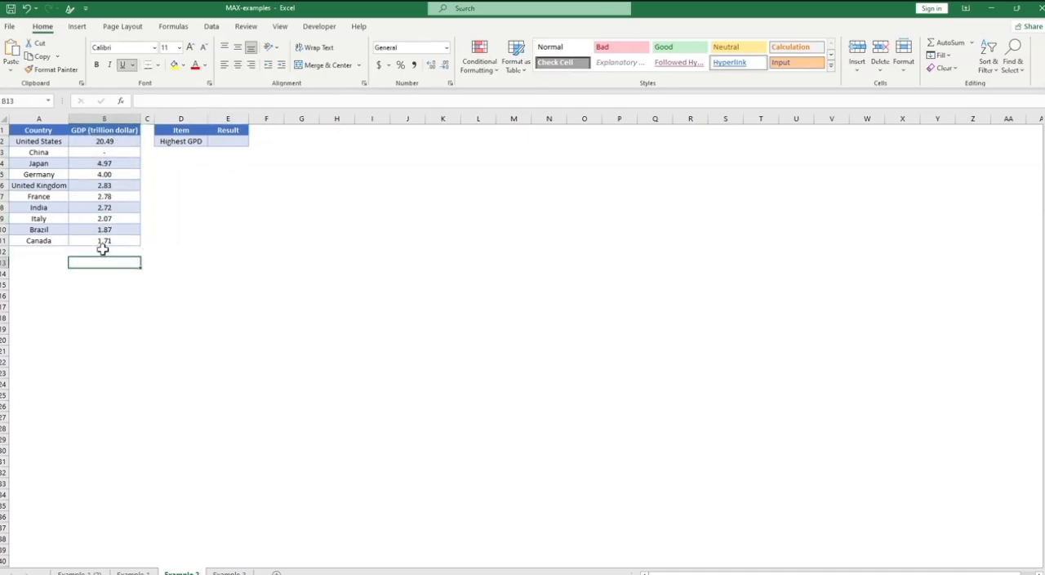
Step: Add the logical values TRUE and FALSE and a sample first name in cells B12 to B14, below the GDP figures
click(102, 249)
text(True)
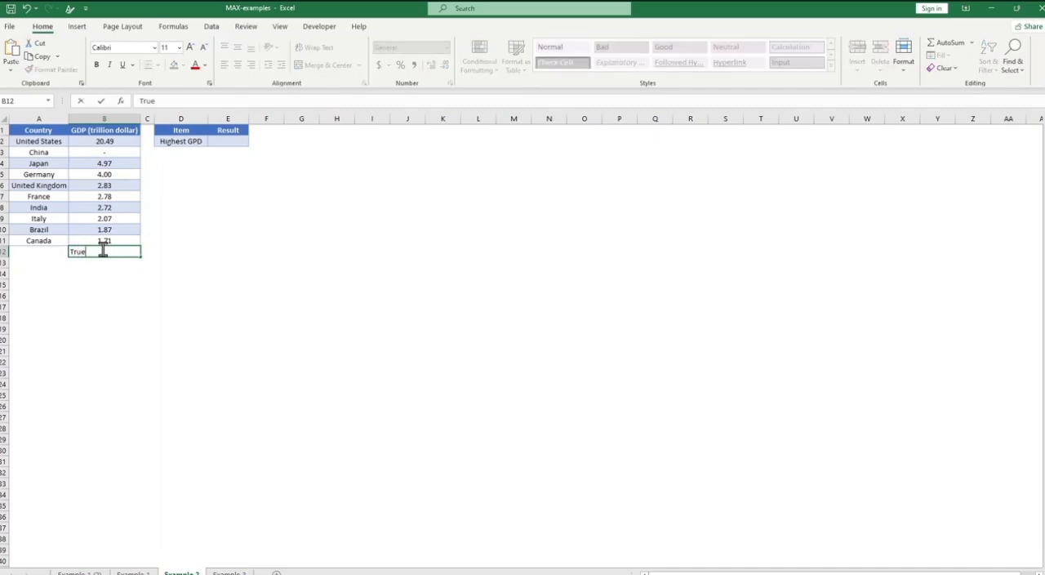
key(Return)
text(fa)
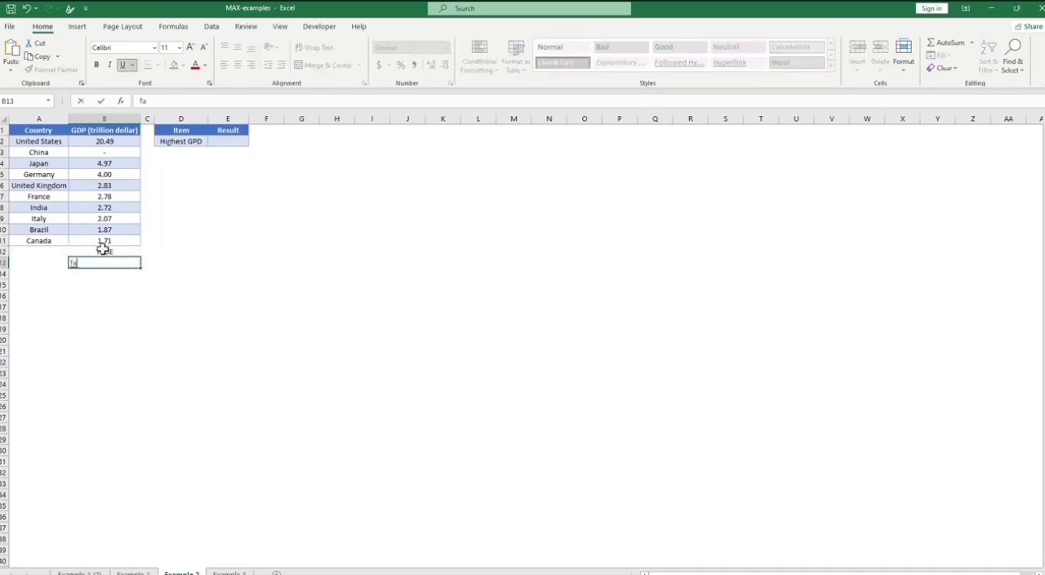
text(lse)
key(Return)
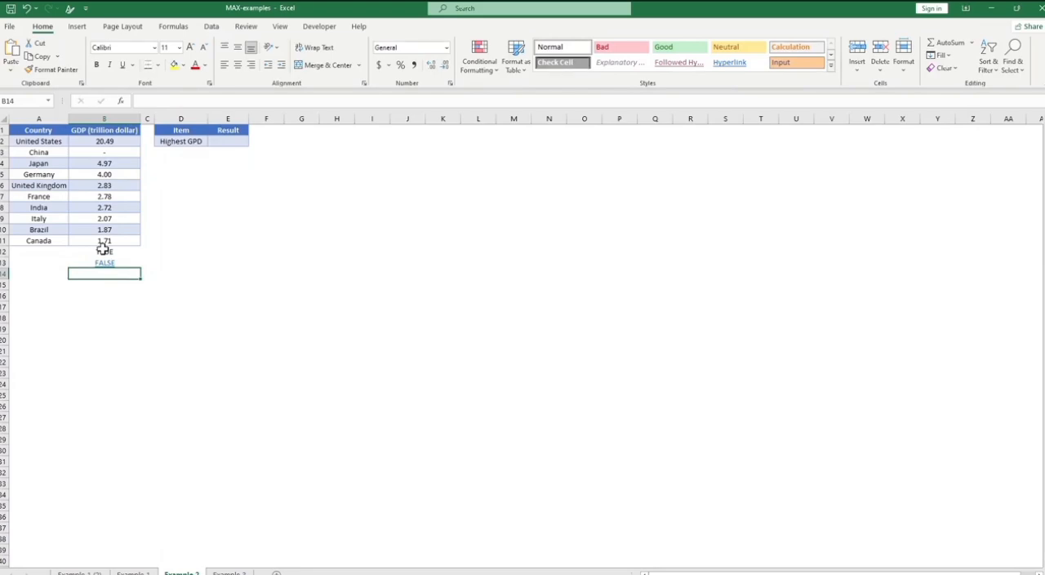
text(Jack)
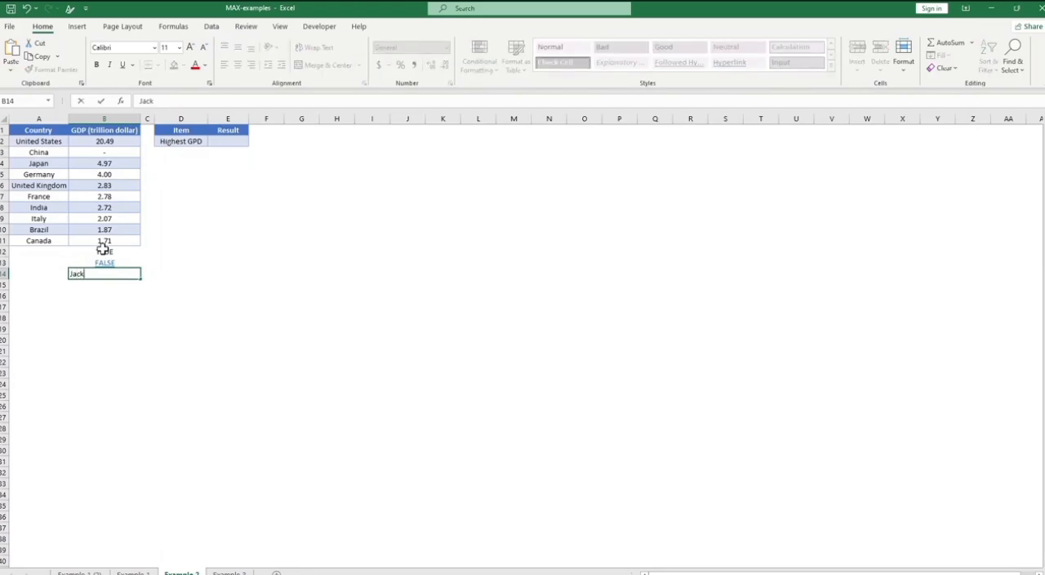
key(ctrl+Return)
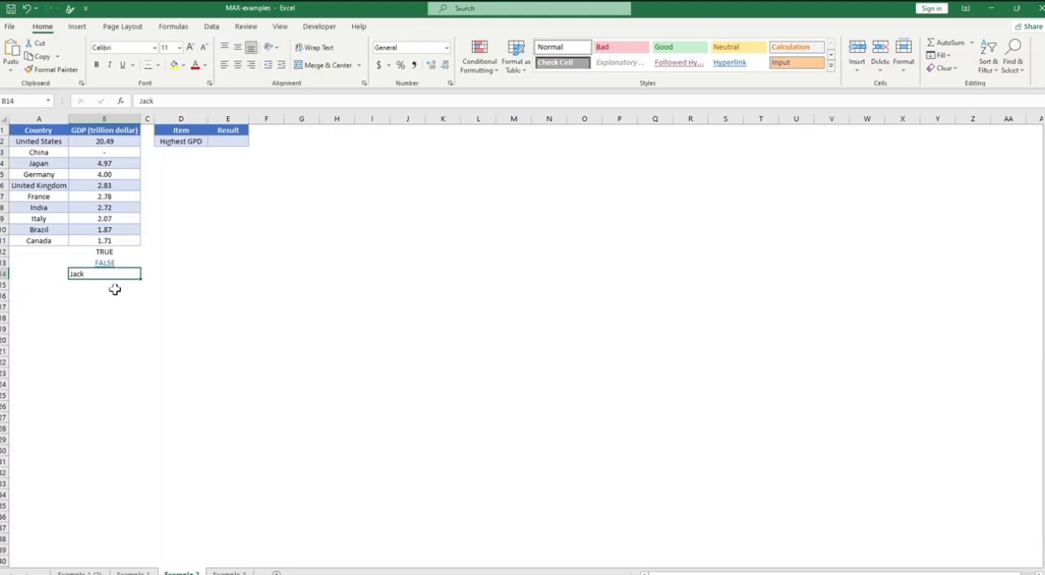
key(Down)
key(Down)
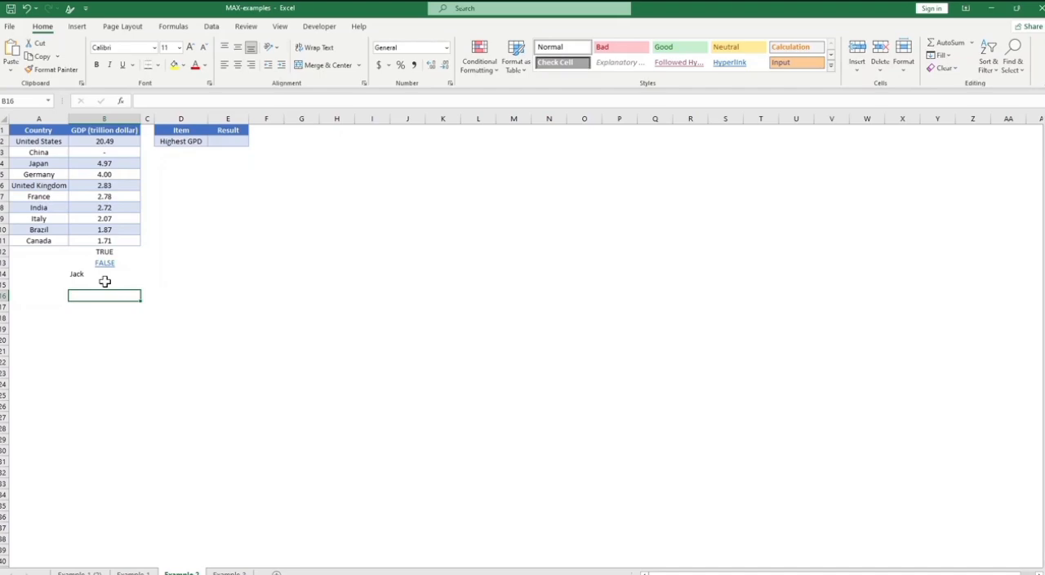
click(129, 321)
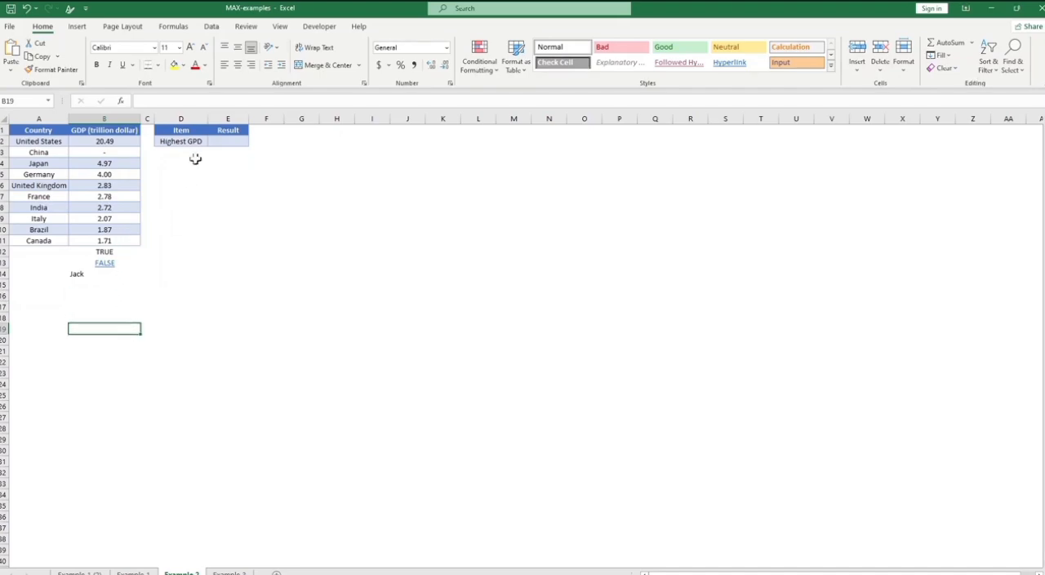
Step: Enter =MAXA(B2:B14) in cell E2 as the Highest GPD result
click(229, 142)
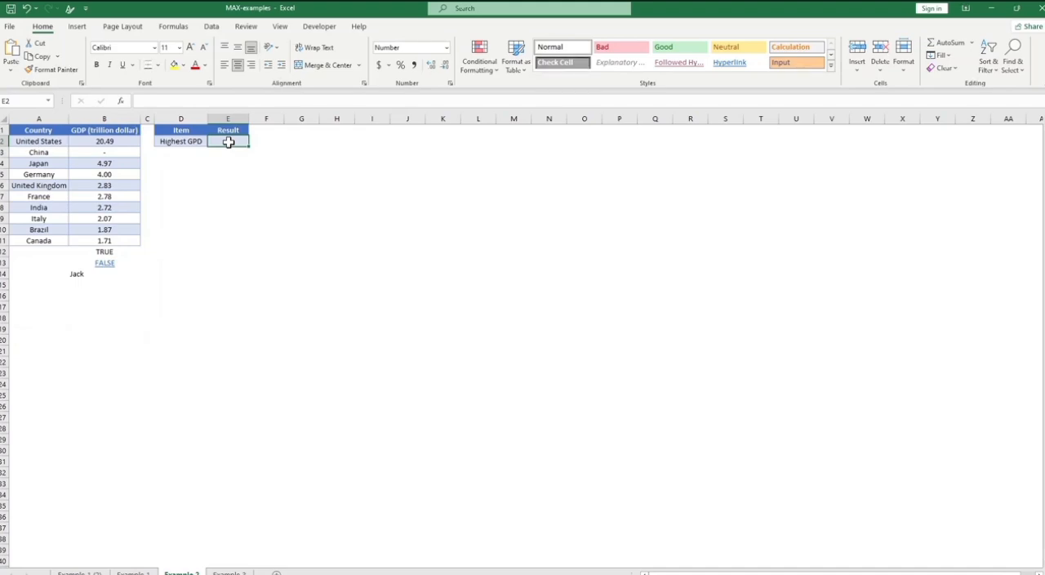
text(=)
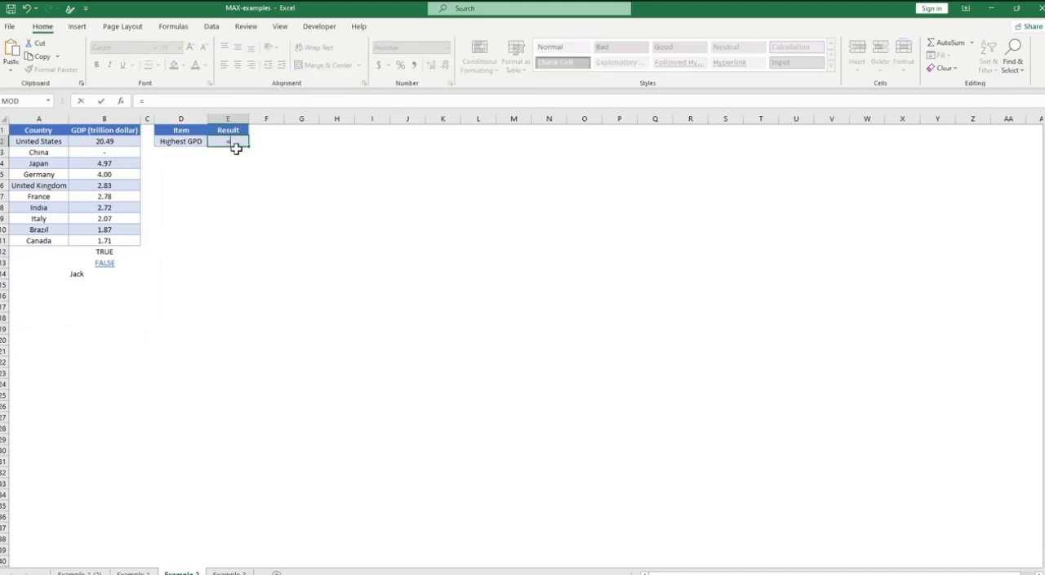
text(MAXA()
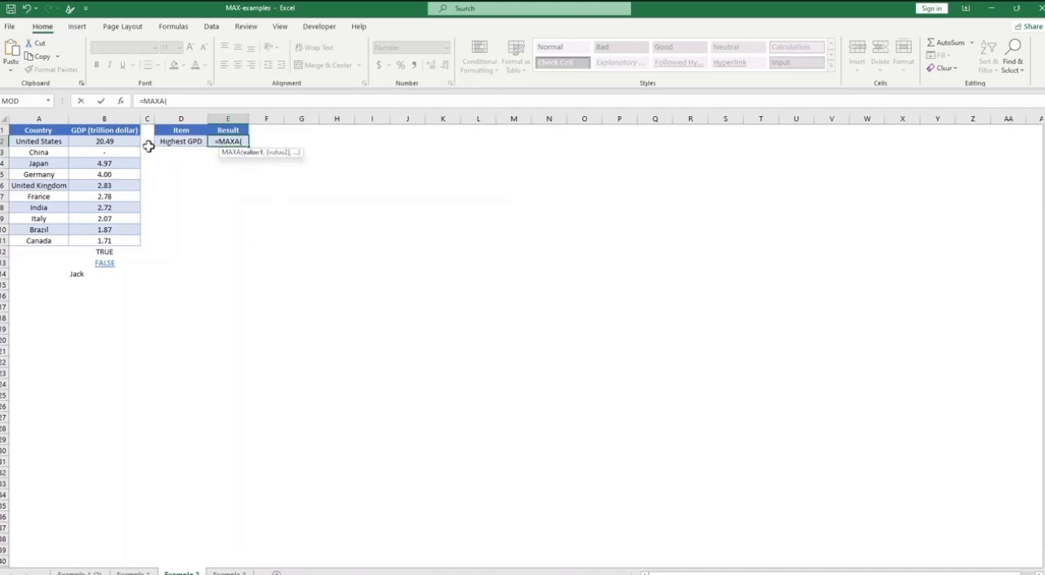
drag(98, 143, 97, 275)
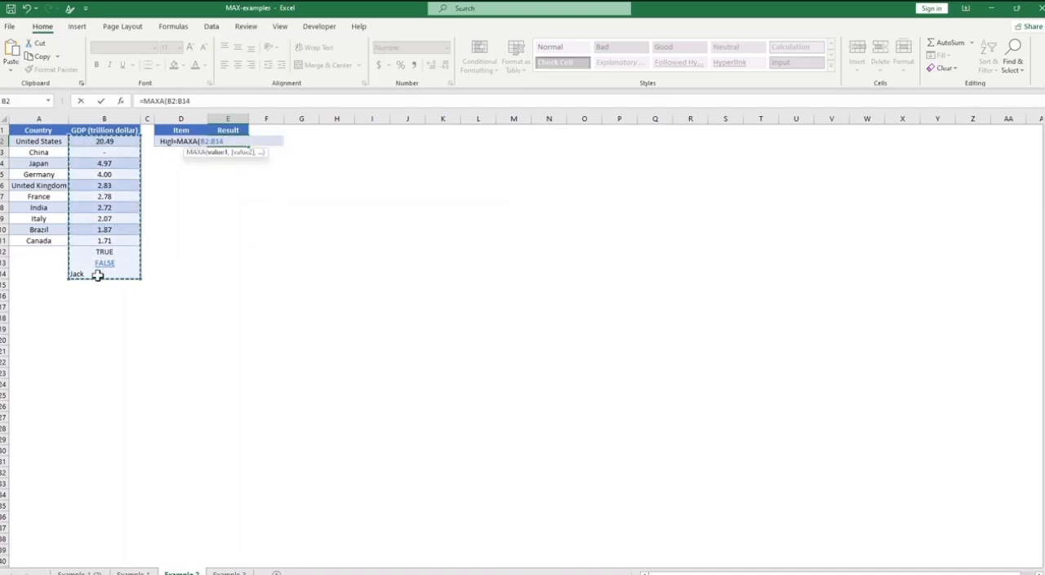
text())
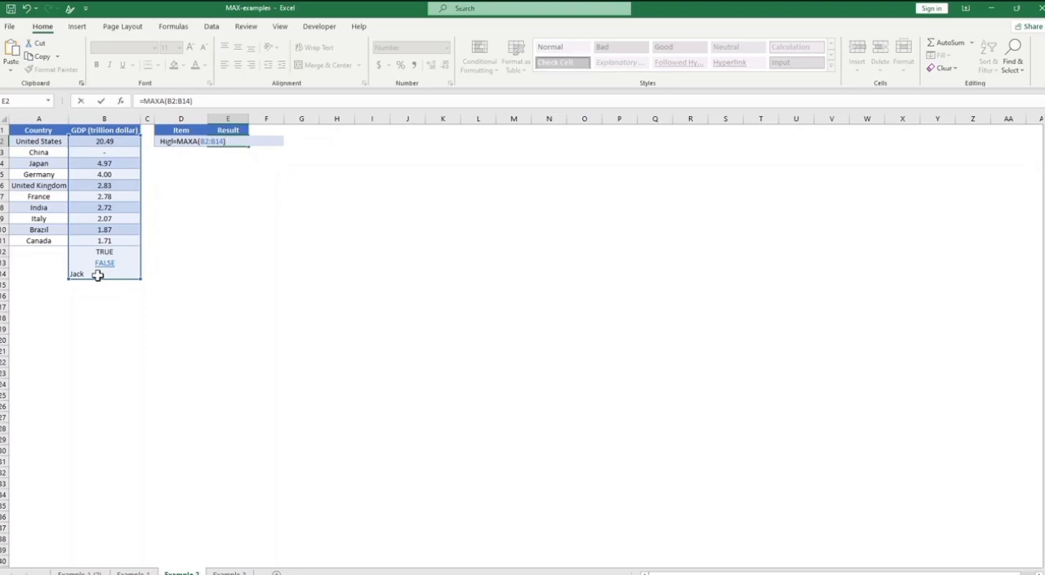
key(Return)
key(Up)
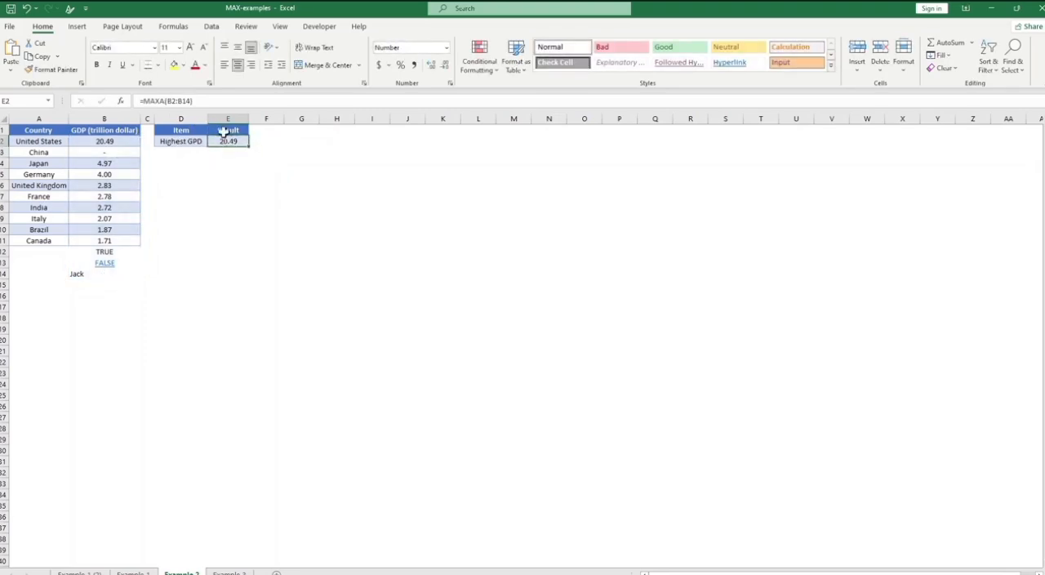
click(108, 262)
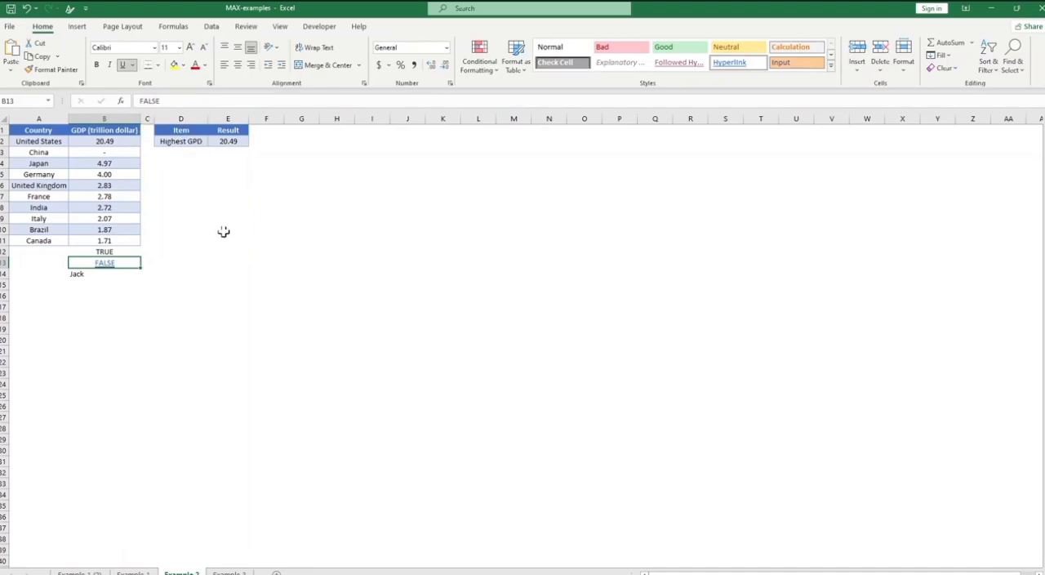
click(217, 283)
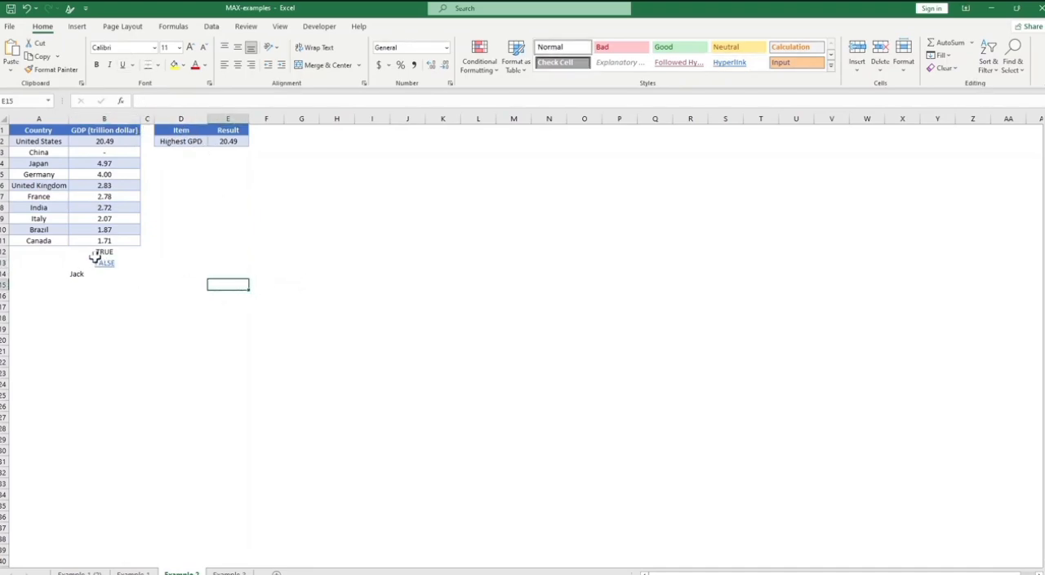
Step: Enter the decimal values 0.89, 0.65 and 0.56 in cells G14 to G16
click(302, 272)
text(0.89)
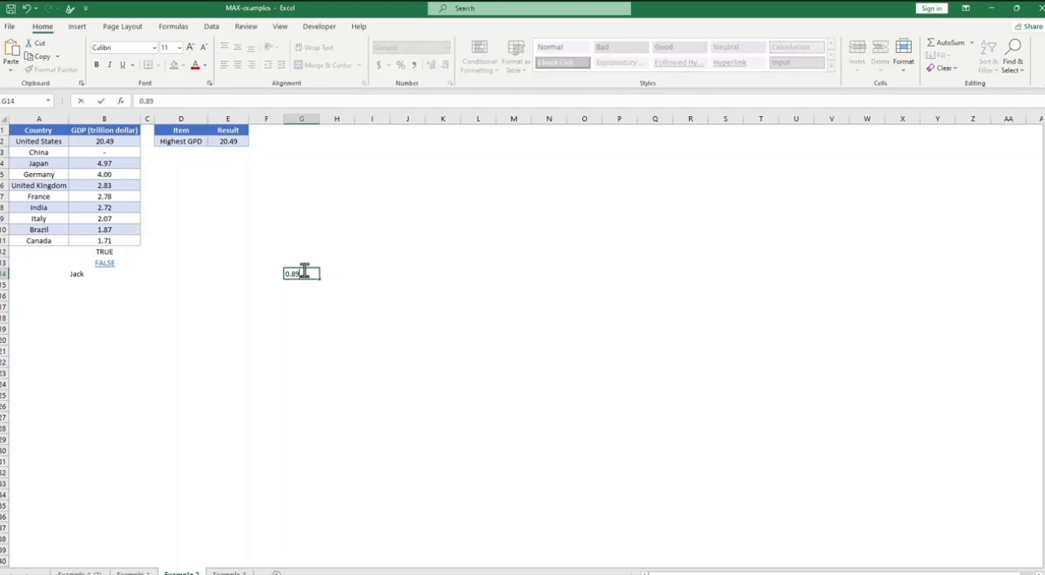
key(Return)
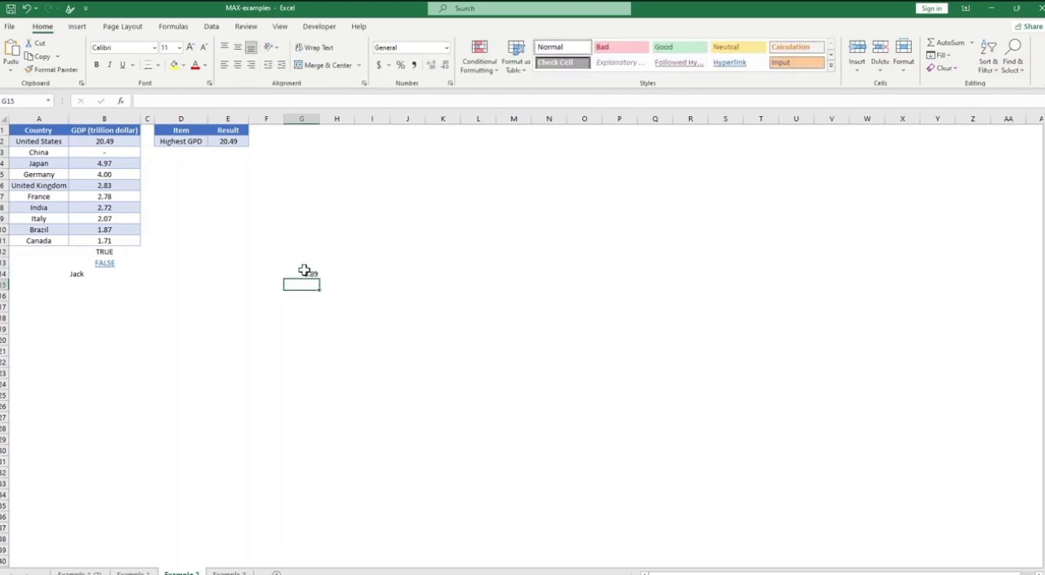
text(0.65)
key(Return)
text(571)
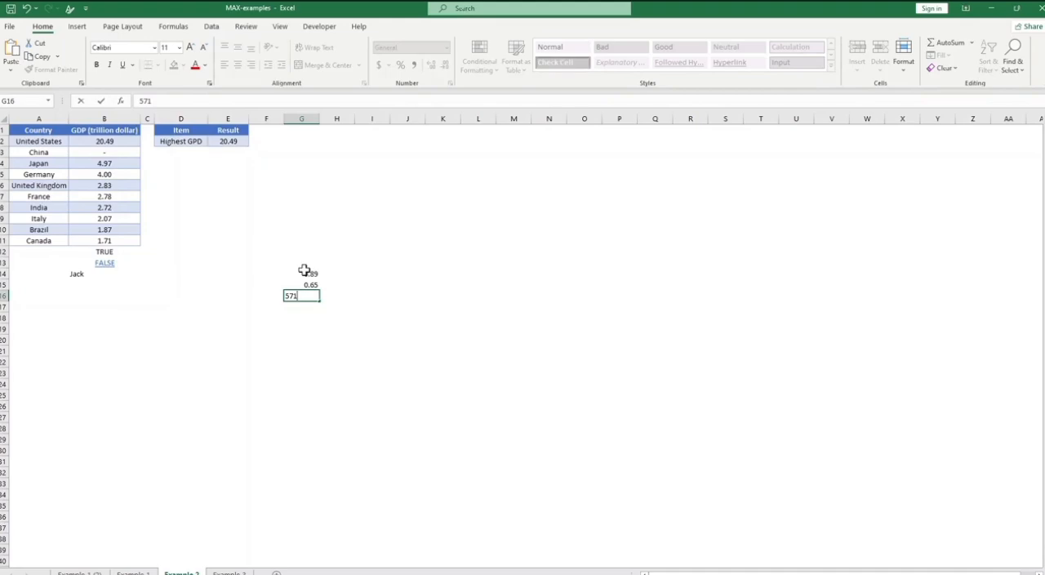
key(BackSpace)
key(BackSpace)
key(BackSpace)
text(.56)
click(329, 339)
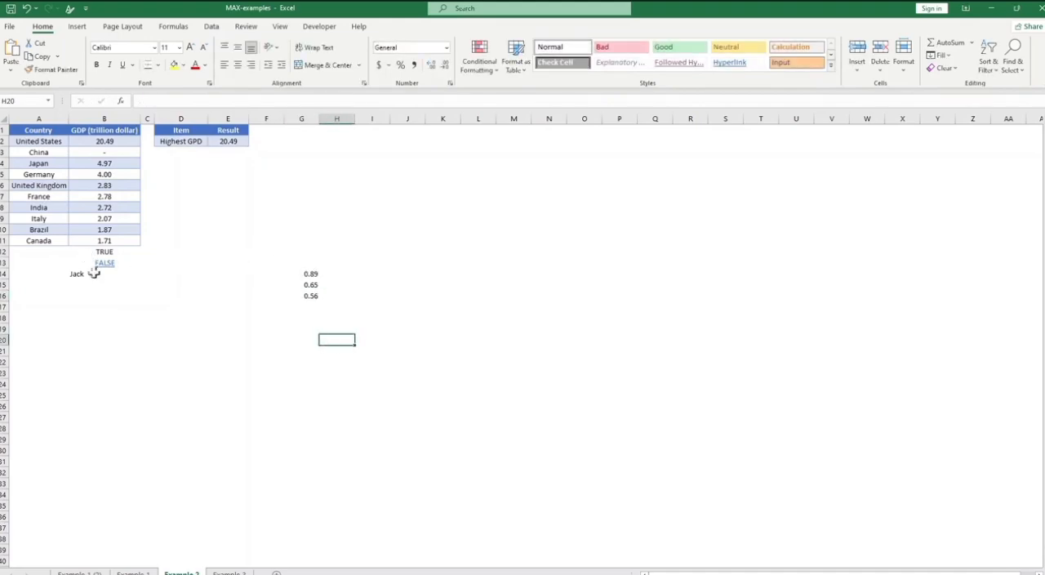
Step: Copy the logical values and the text entry from B12:B15 to the cells starting at G17
drag(99, 260, 89, 280)
click(58, 260)
key(ctrl+c)
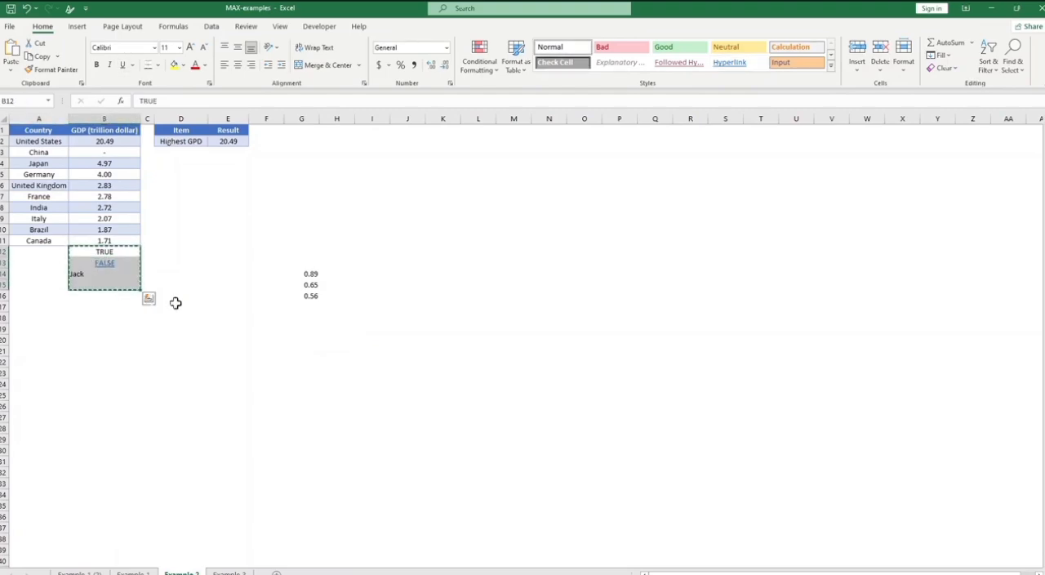
click(304, 307)
key(ctrl+v)
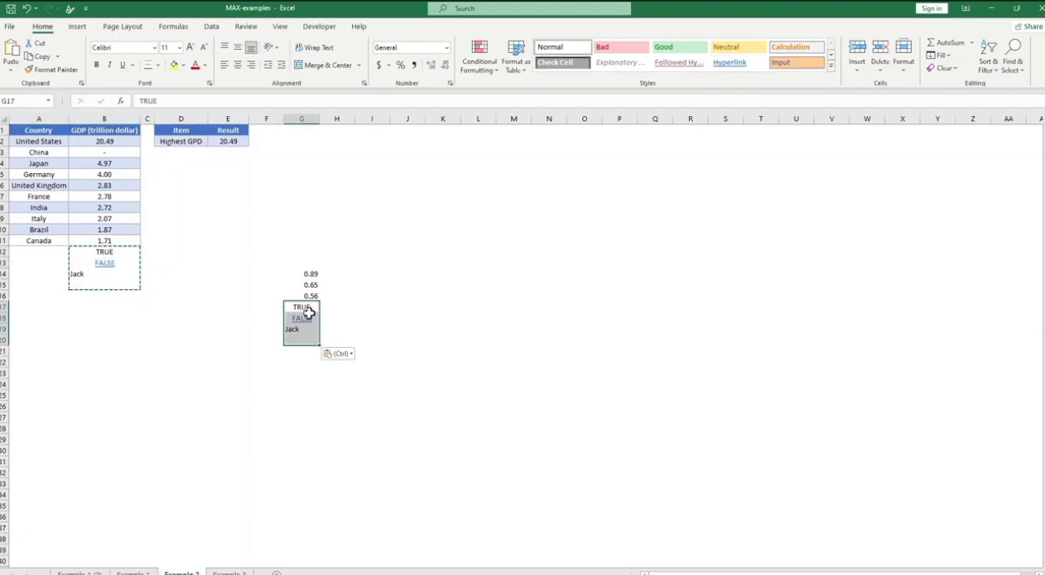
click(400, 342)
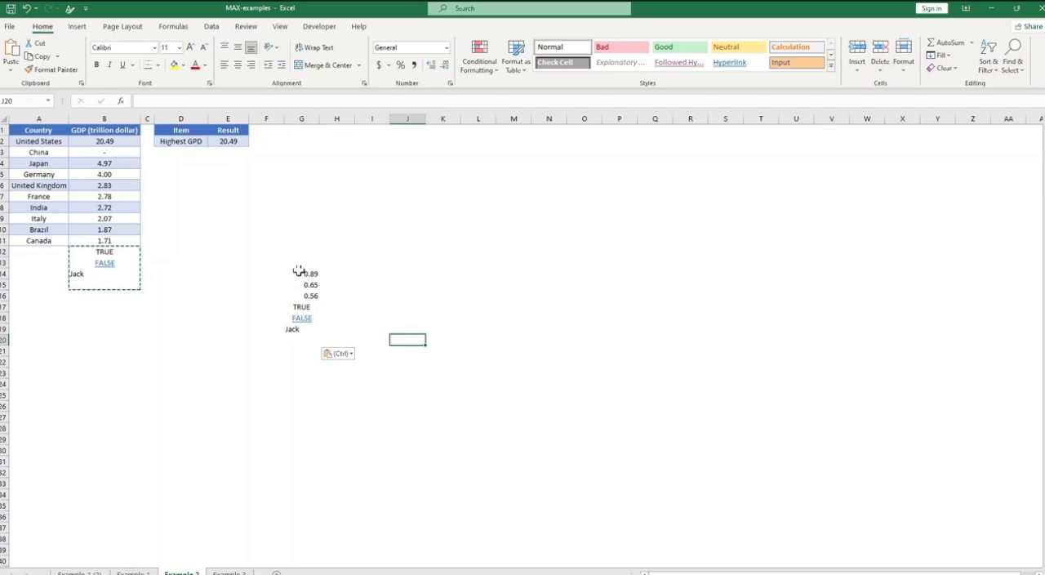
Step: Center the contents of cells G13 to G19 horizontally
drag(299, 268, 310, 328)
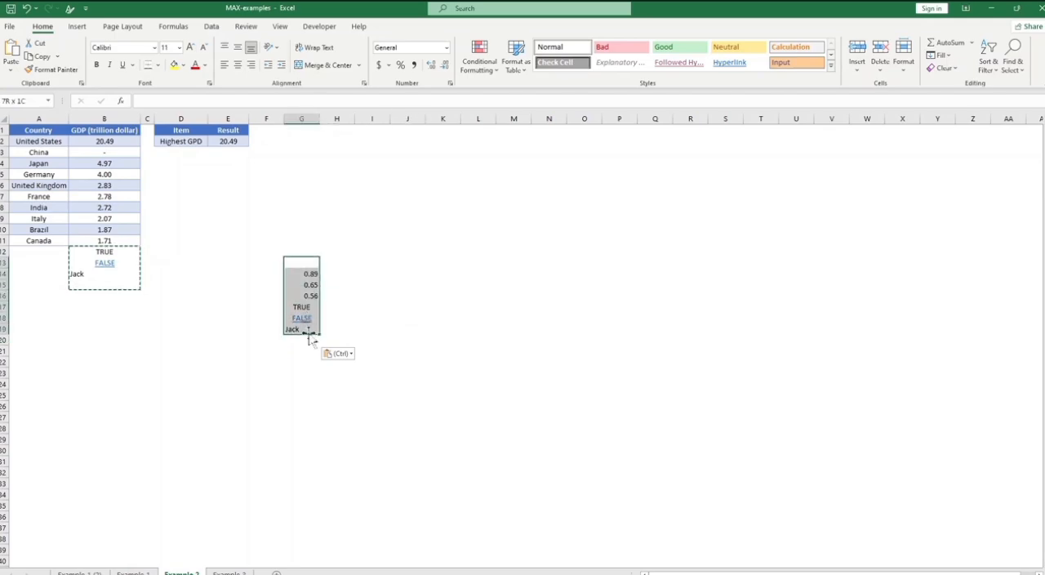
click(237, 65)
click(368, 262)
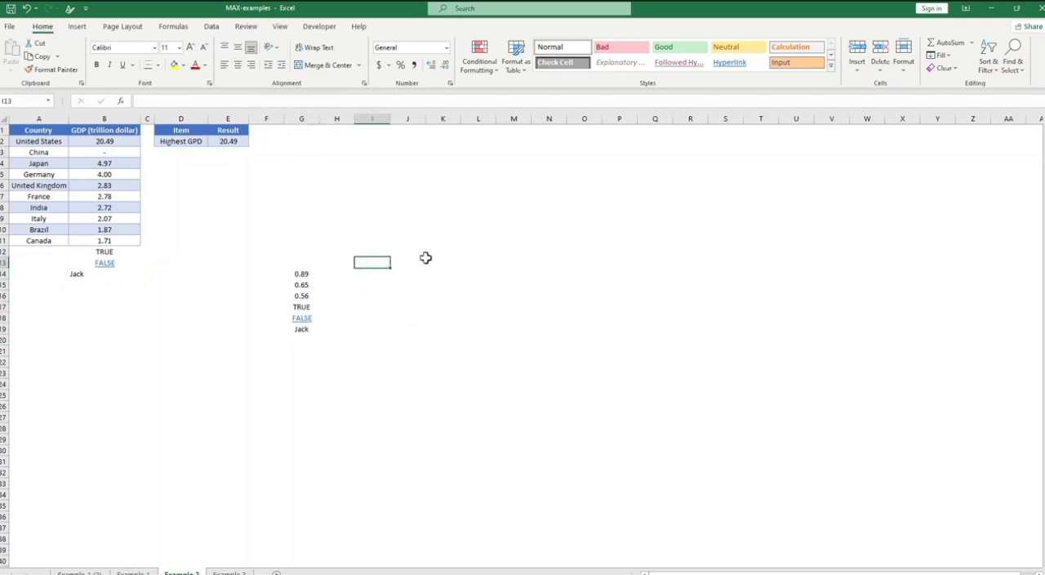
Step: Enter a MAXA formula in cell J13 covering the list of sample values in column G
click(393, 263)
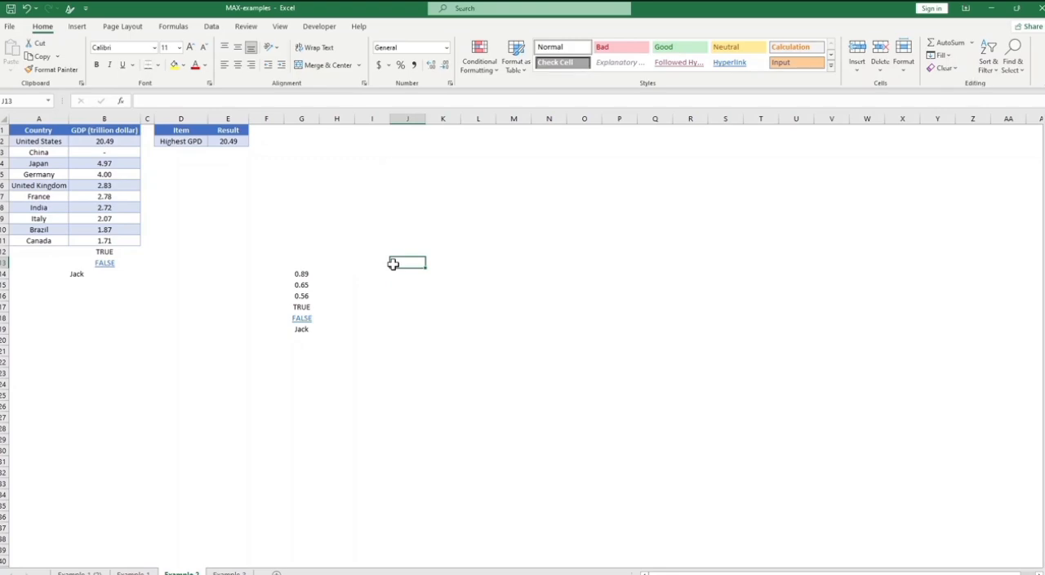
text(=MAX)
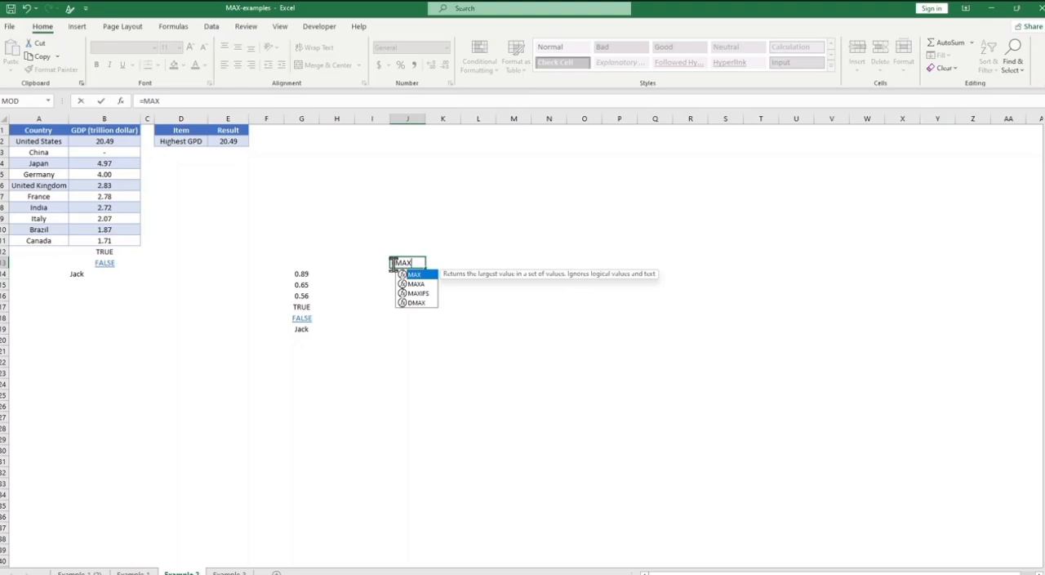
text(A()
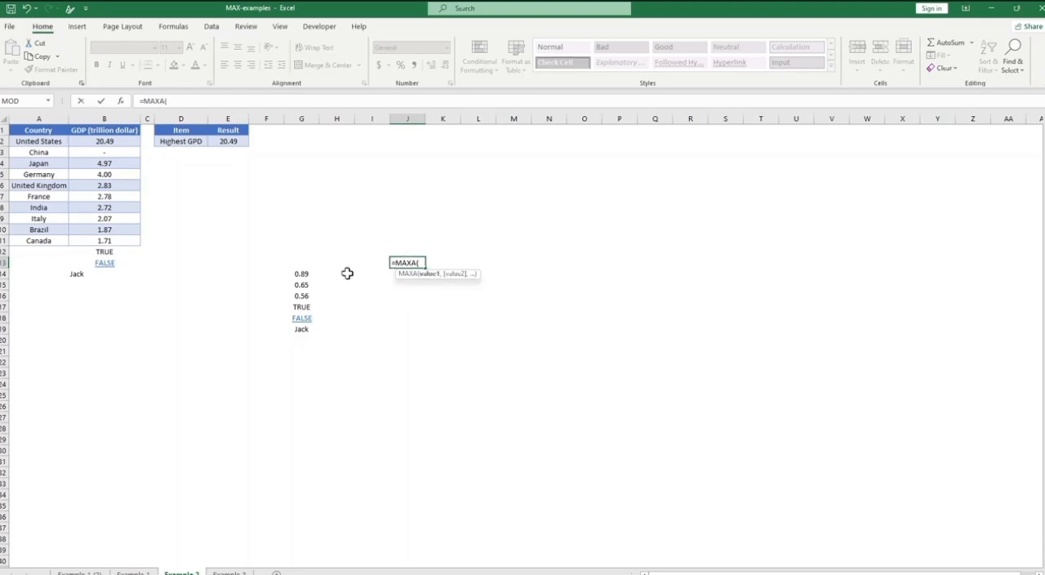
drag(298, 274, 305, 333)
key(Return)
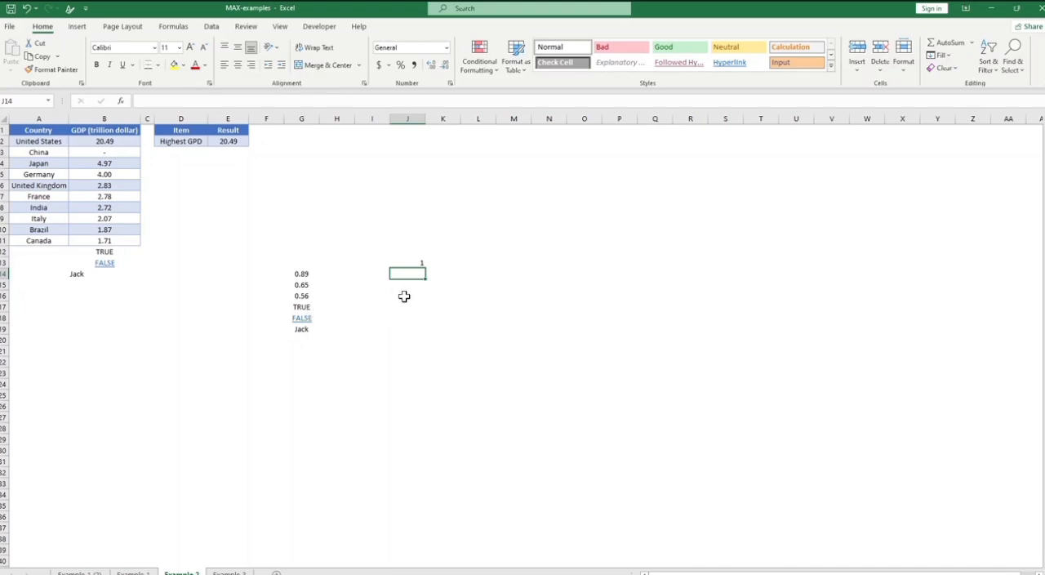
Step: Enter =MINA(G14:G20) in cell J14, directly below the MAXA result
text(=)
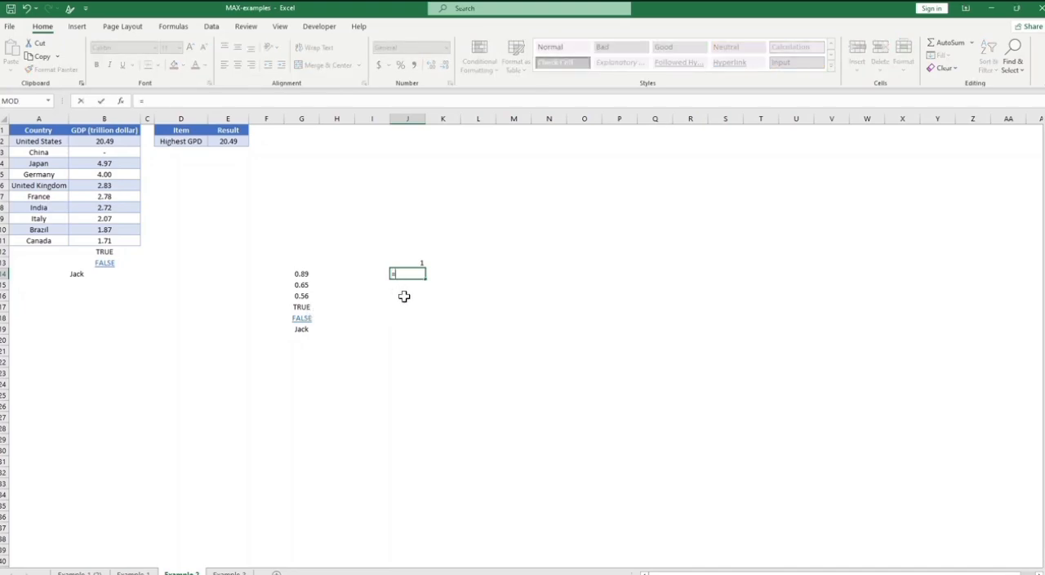
text(MIN)
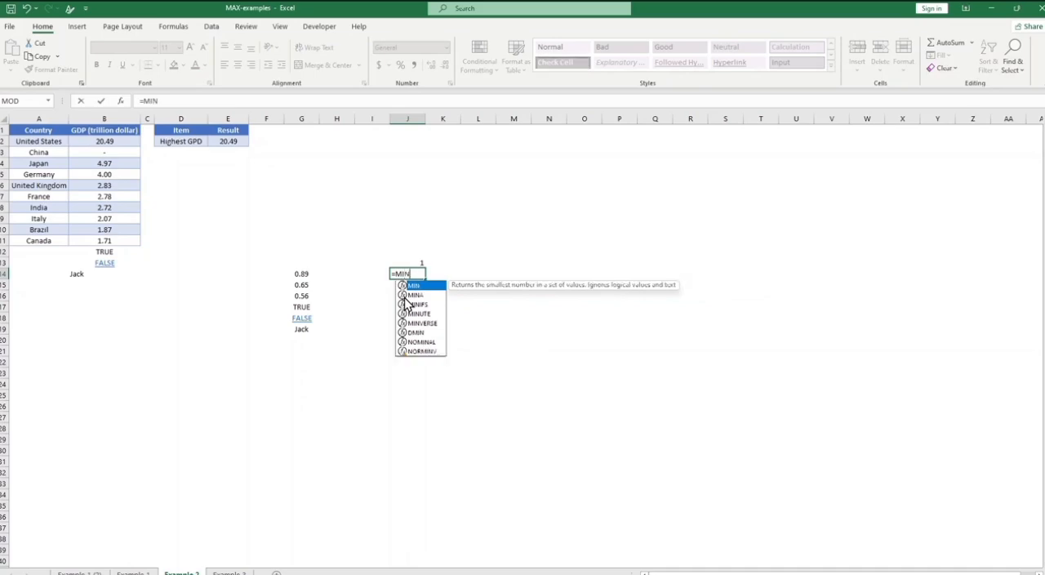
text(A()
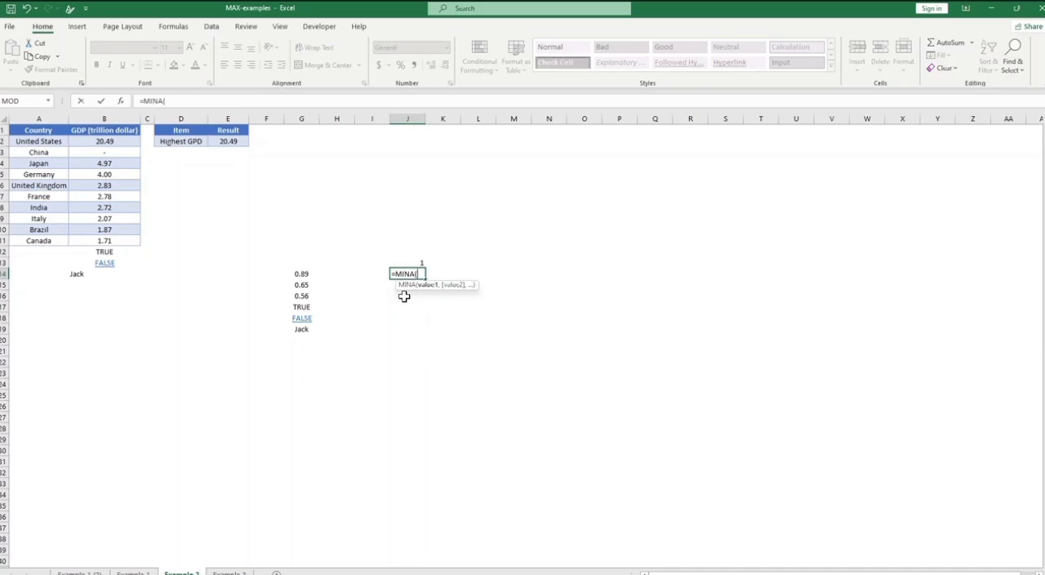
drag(297, 273, 301, 337)
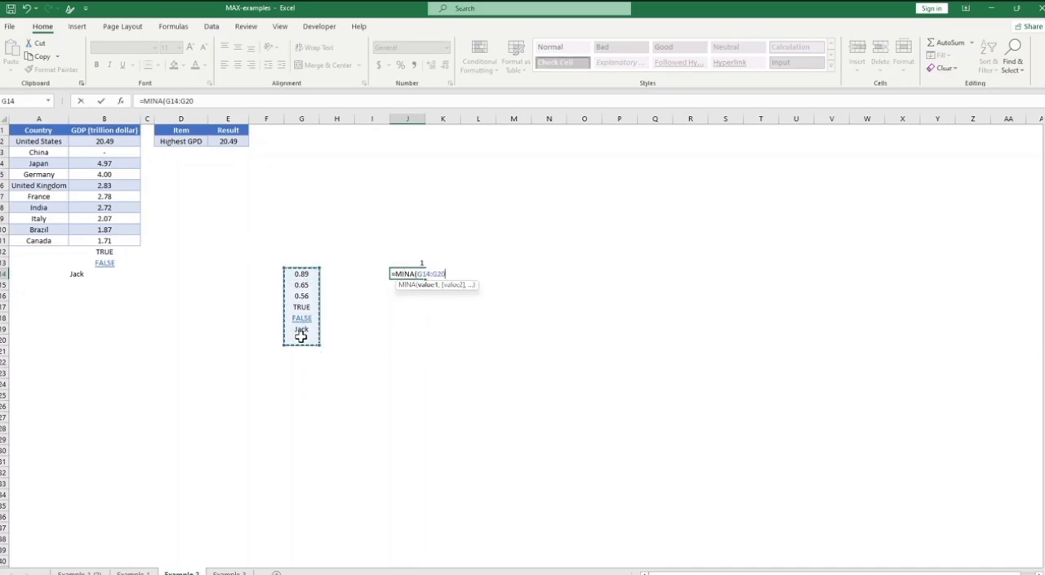
text())
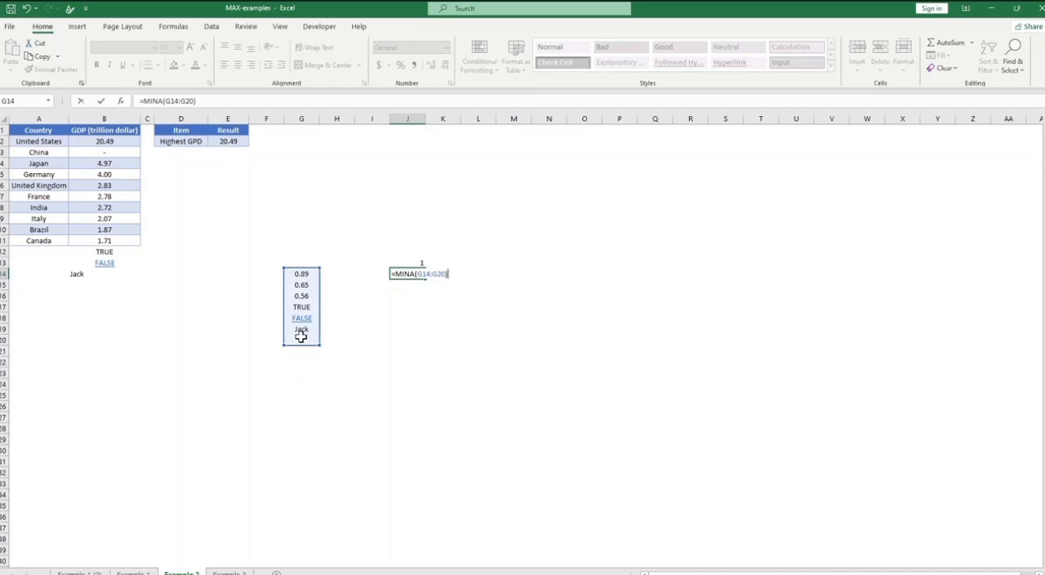
key(Return)
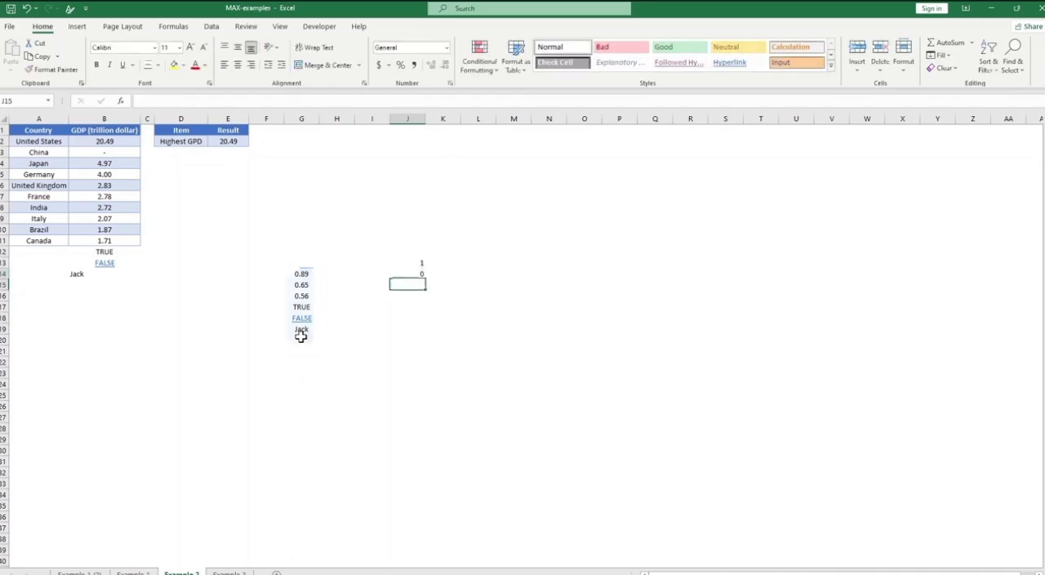
click(420, 274)
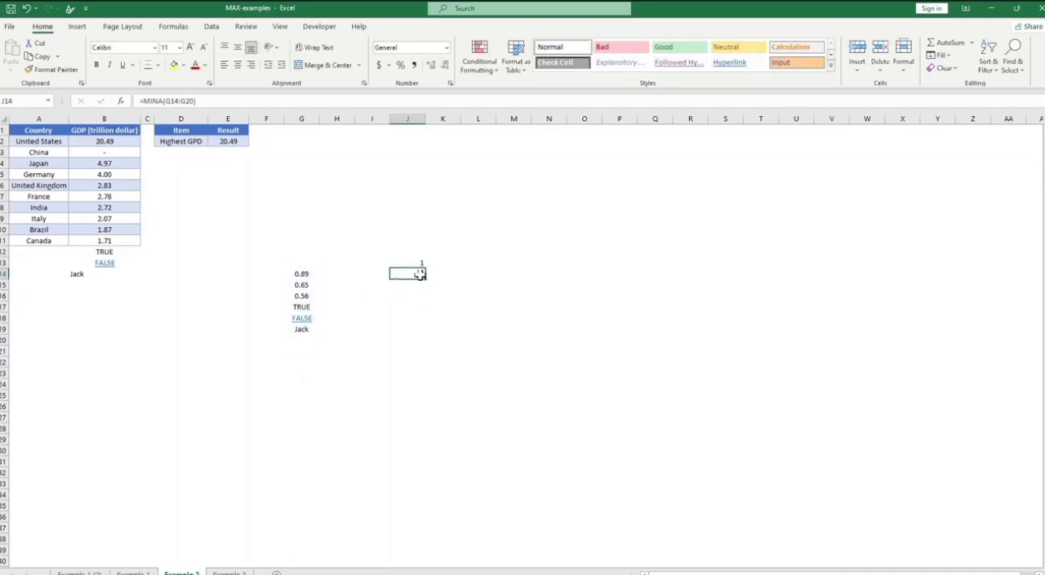
click(306, 335)
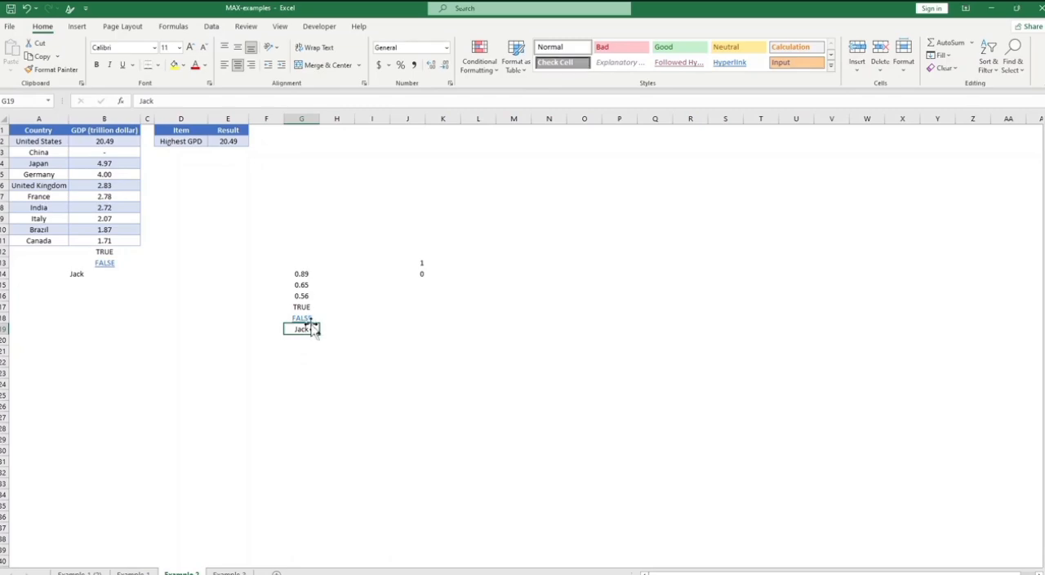